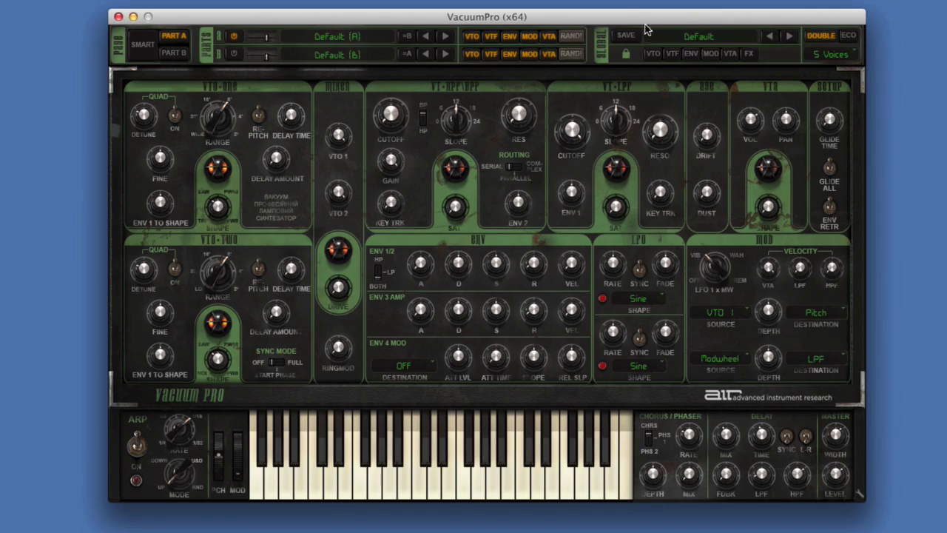
- Toggle Part B on and off, and browse the categories in the global preset list without loading a preset
{"action": "left_click", "coordinate": [234, 53]}
{"action": "left_click", "coordinate": [234, 53]}
{"action": "left_click", "coordinate": [725, 41]}
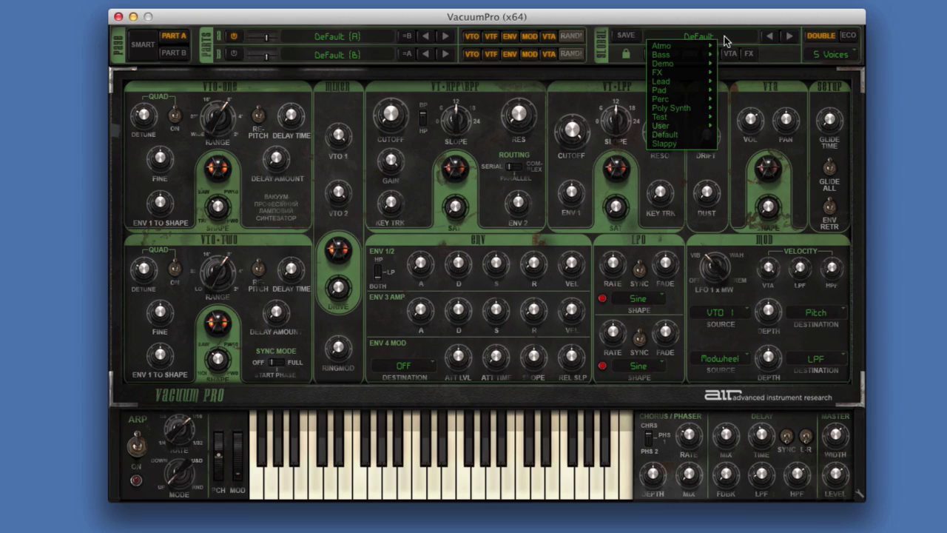
{"action": "mouse_move", "coordinate": [686, 113]}
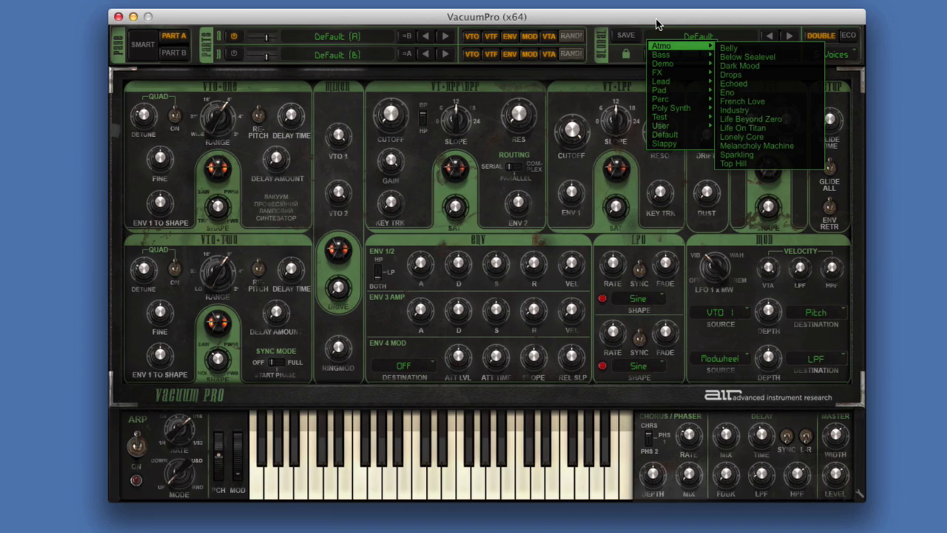
{"action": "mouse_move", "coordinate": [671, 68]}
{"action": "mouse_move", "coordinate": [676, 94]}
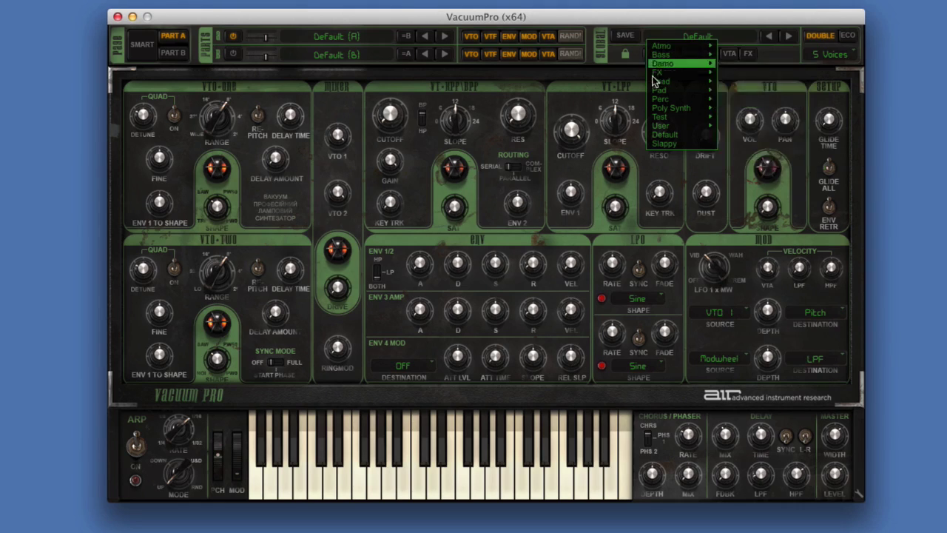
{"action": "left_click", "coordinate": [678, 173]}
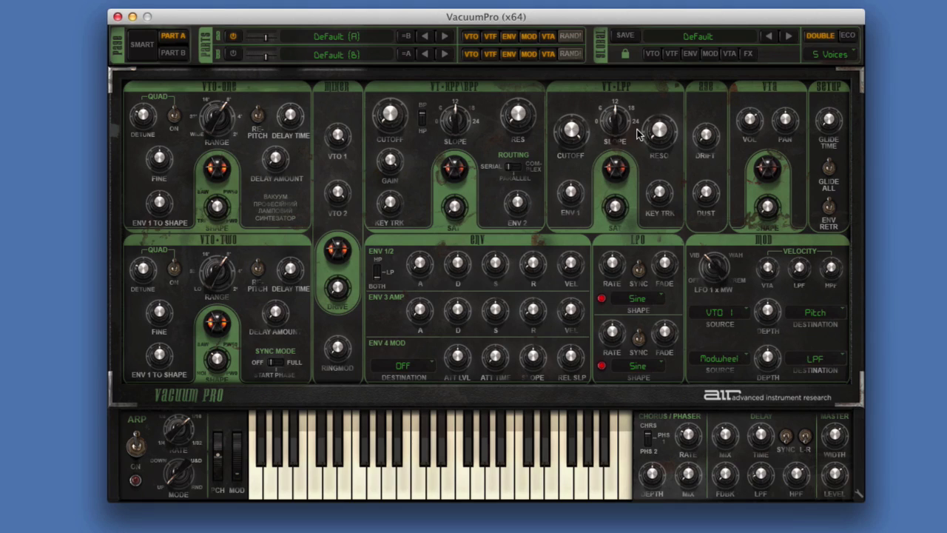
- Switch Part A's ENV 1/2 selector through HP to the linked HP+LP setting
{"action": "left_click", "coordinate": [707, 194]}
{"action": "left_click", "coordinate": [377, 274]}
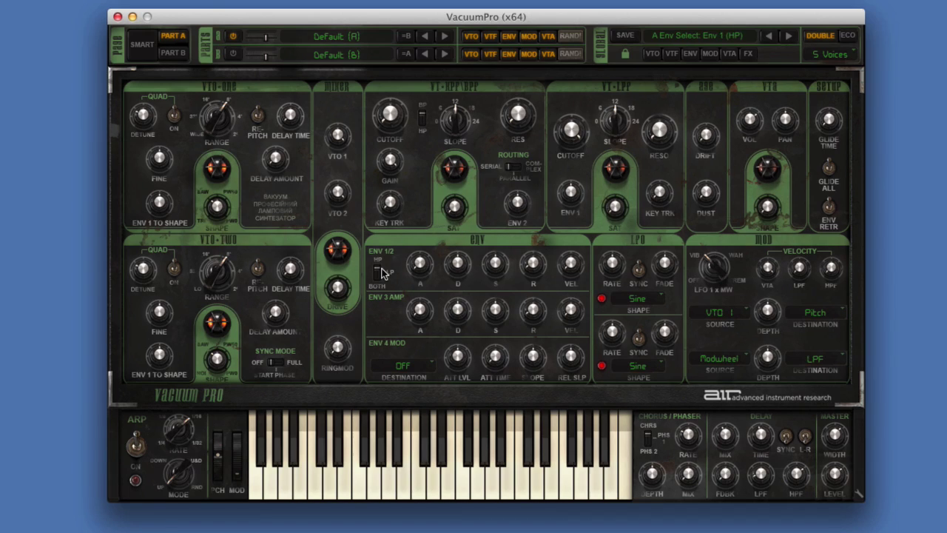
{"action": "left_click", "coordinate": [378, 273]}
{"action": "left_click", "coordinate": [378, 287]}
{"action": "mouse_move", "coordinate": [377, 283]}
{"action": "left_mouse_down"}
{"action": "mouse_move", "coordinate": [376, 245]}
{"action": "mouse_move", "coordinate": [377, 283]}
{"action": "left_mouse_up"}
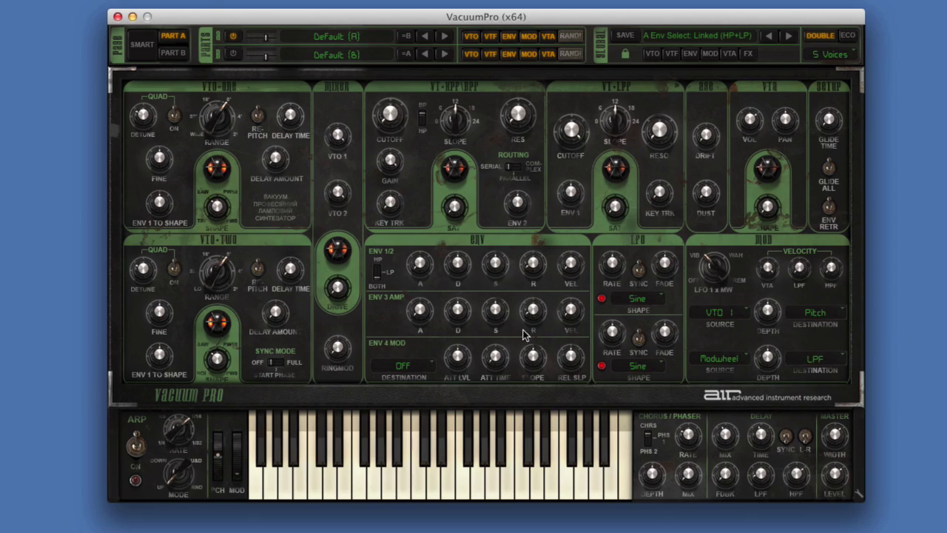
- Examine the option lists for the ENV 4 destination, the LFO 1 shape, and the MOD source and destination
{"action": "left_click", "coordinate": [431, 367]}
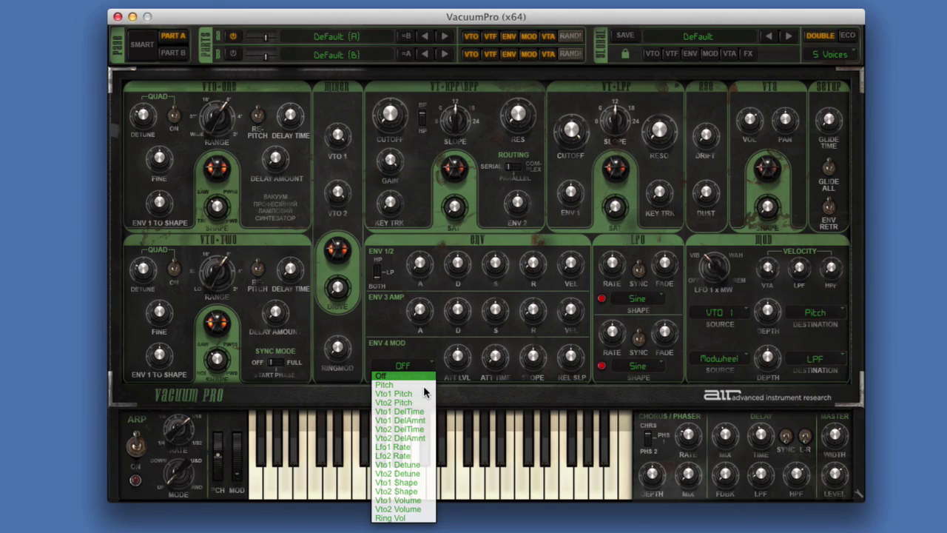
{"action": "left_click", "coordinate": [634, 244]}
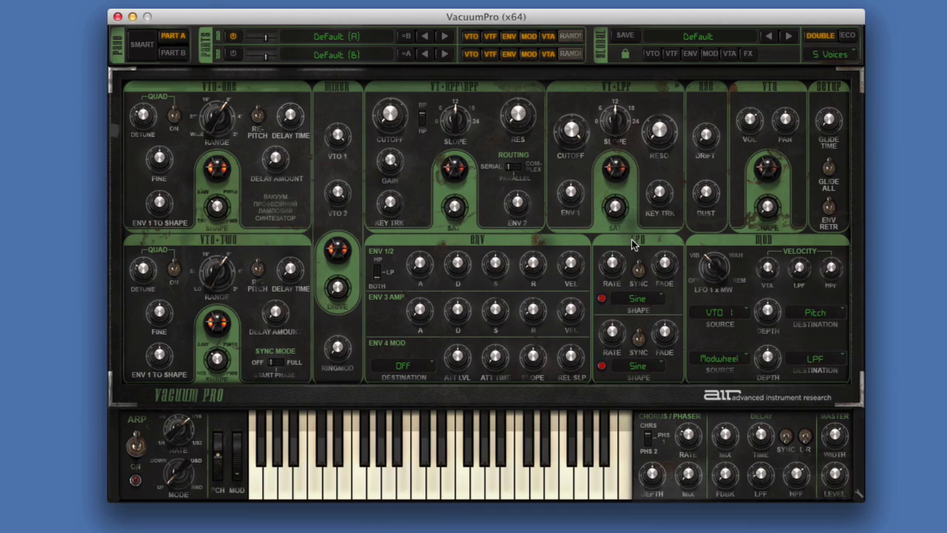
{"action": "left_click", "coordinate": [640, 298]}
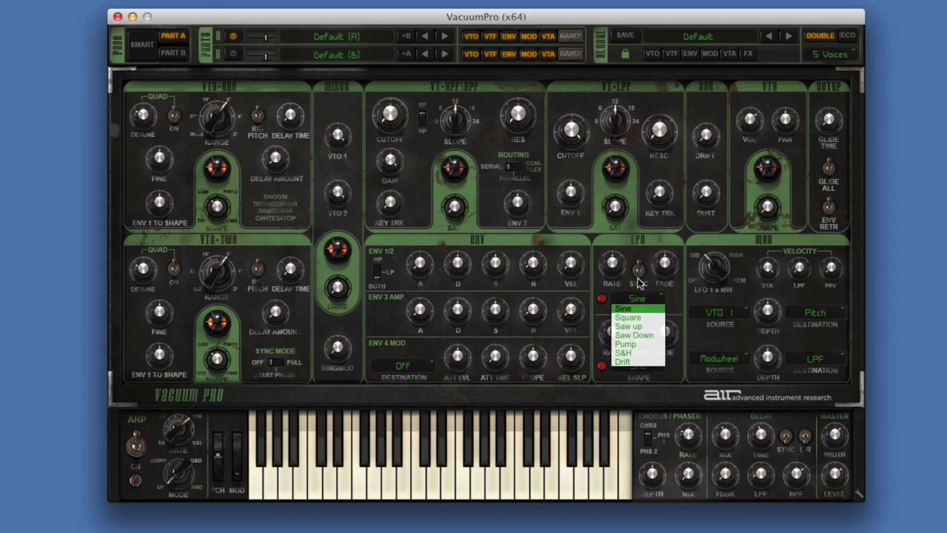
{"action": "left_click", "coordinate": [629, 286]}
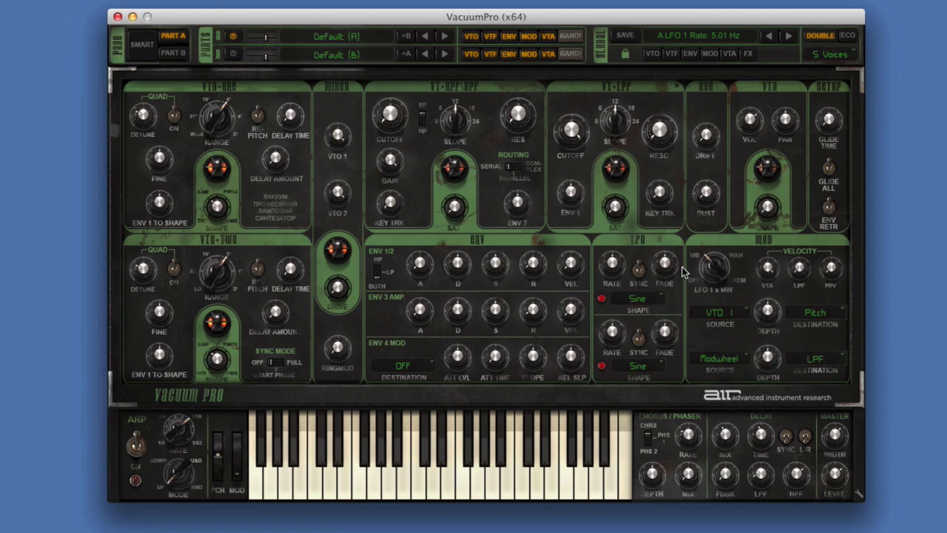
{"action": "left_click", "coordinate": [731, 314]}
{"action": "left_click", "coordinate": [800, 315]}
{"action": "left_click", "coordinate": [811, 314]}
{"action": "left_click", "coordinate": [806, 319]}
- Sweep Part A's velocity-to-VTA amount down to 0% and back up, and play a note on the keyboard
{"action": "left_click_drag", "start_coordinate": [771, 270], "coordinate": [762, 450]}
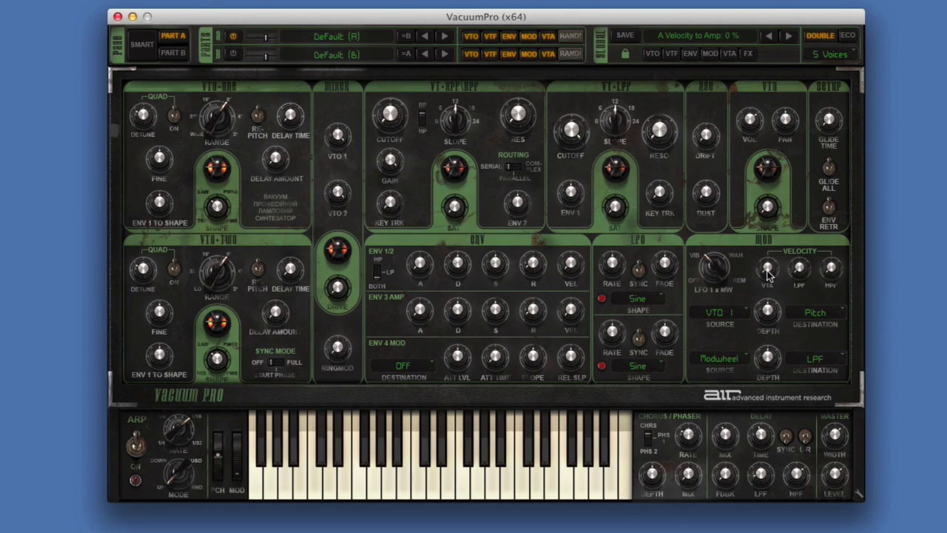
{"action": "left_click_drag", "start_coordinate": [767, 274], "coordinate": [777, 82]}
{"action": "left_click", "coordinate": [459, 485]}
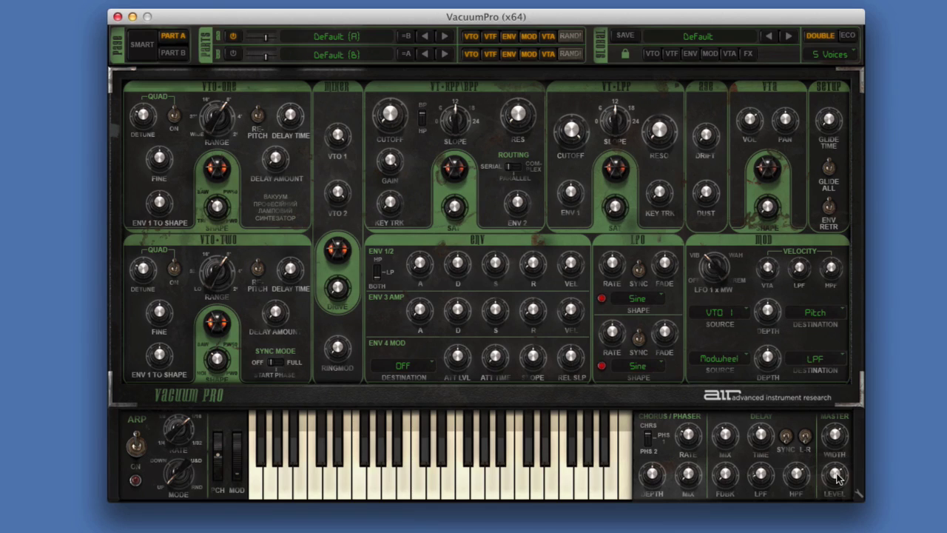
- View the pitch bend range and preset name inheritance settings, and close them
{"action": "left_click", "coordinate": [860, 494]}
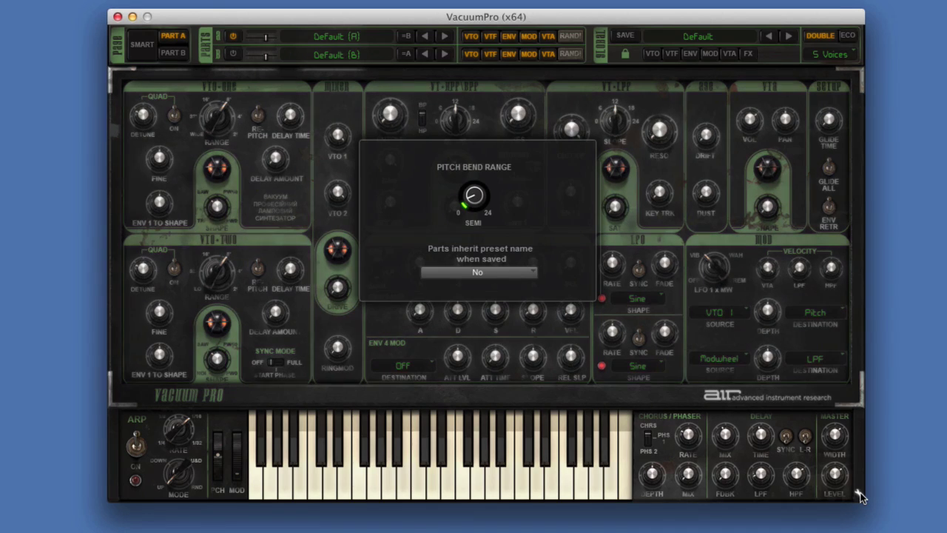
{"action": "left_click", "coordinate": [860, 494]}
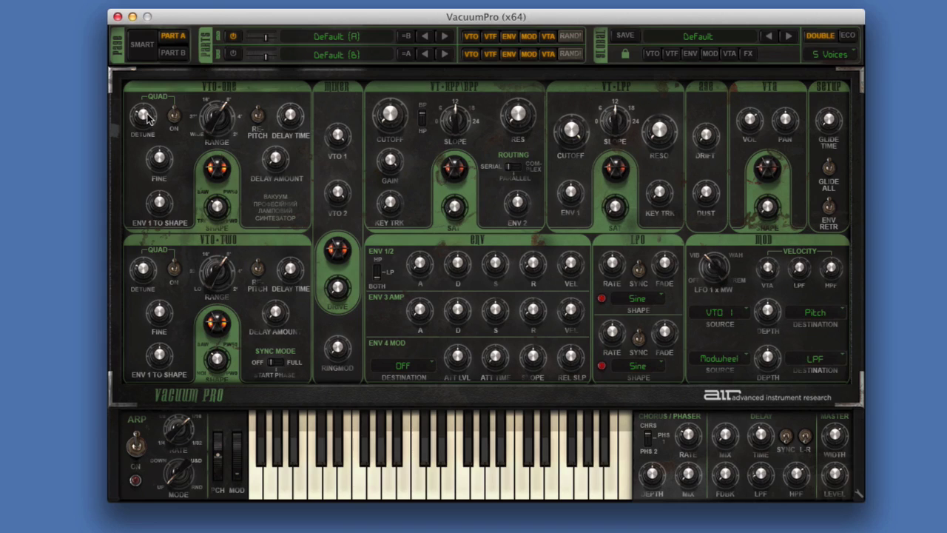
- Turn on Quad for Part A's VTO 1 and adjust its detune, ending at 19%
{"action": "left_click", "coordinate": [172, 118]}
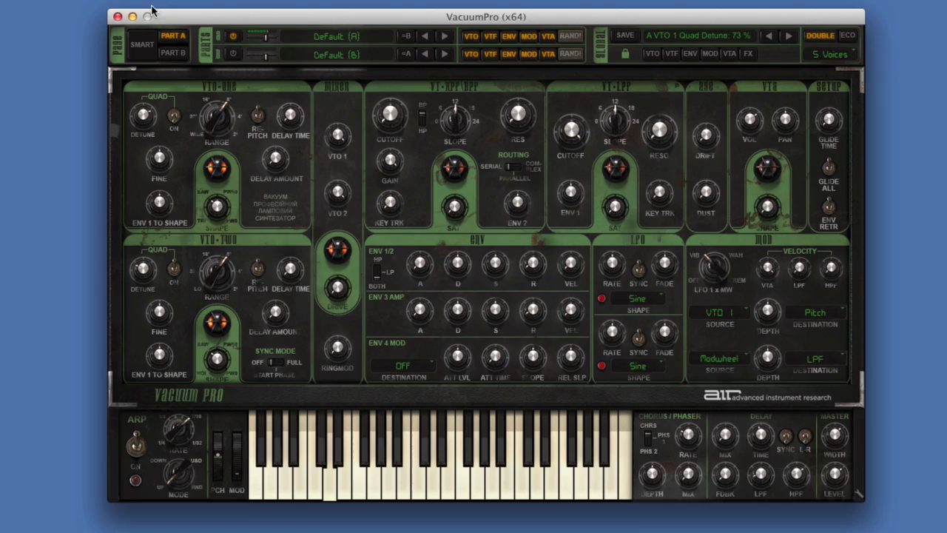
{"action": "left_click_drag", "start_coordinate": [154, 3], "coordinate": [150, 75]}
{"action": "left_click_drag", "start_coordinate": [536, 271], "coordinate": [536, 237]}
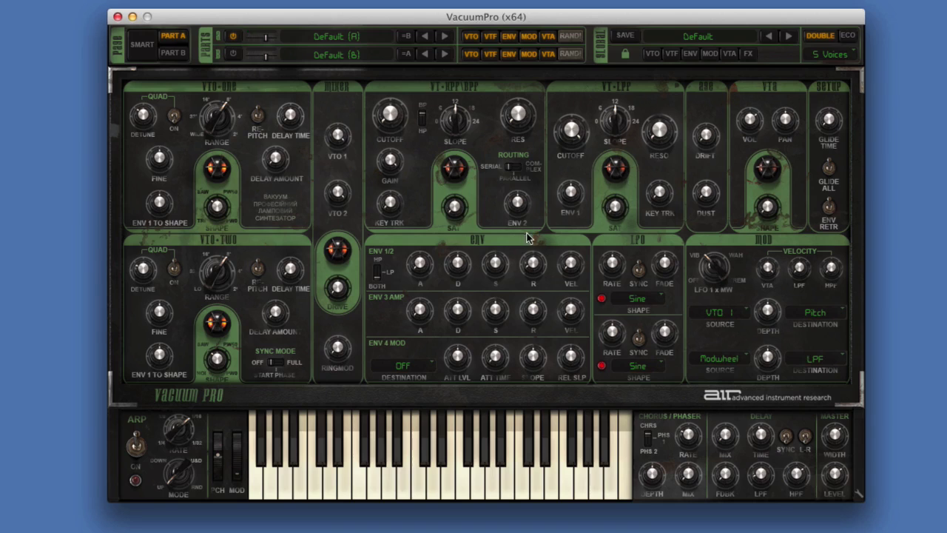
{"action": "left_click_drag", "start_coordinate": [151, 126], "coordinate": [136, 146]}
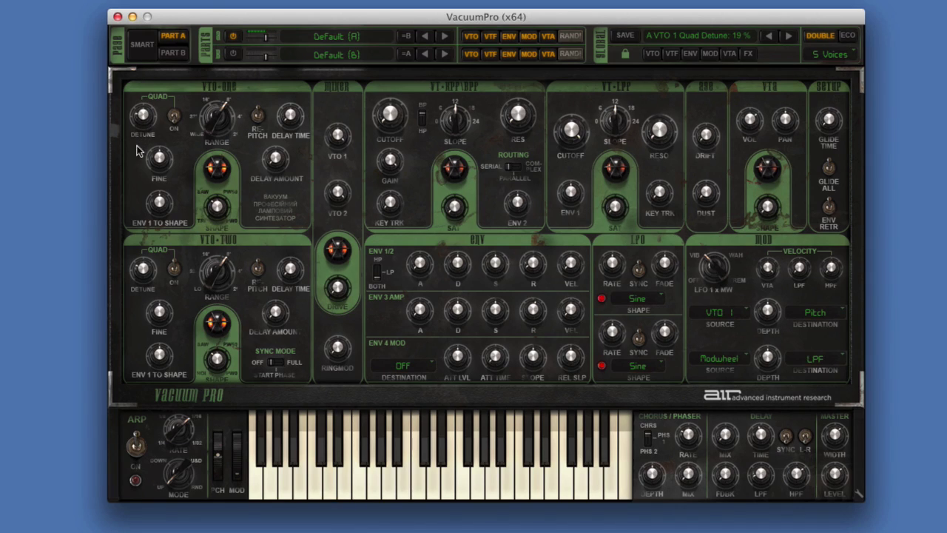
- Route Part A's ENV 4 to Vto1 Detune with adjusted attack level and attack time, and set VTO 1's quad detune to 0%
{"action": "left_click", "coordinate": [419, 368]}
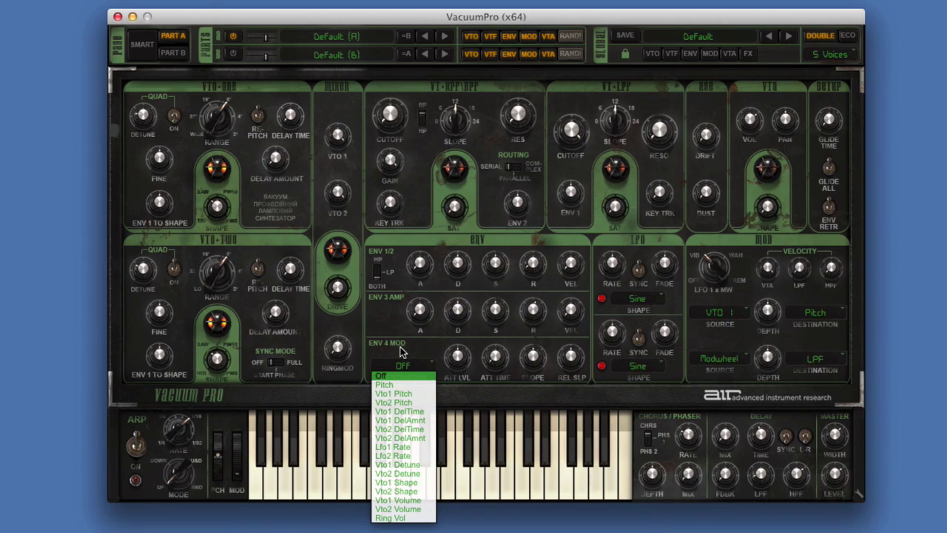
{"action": "left_click", "coordinate": [433, 465]}
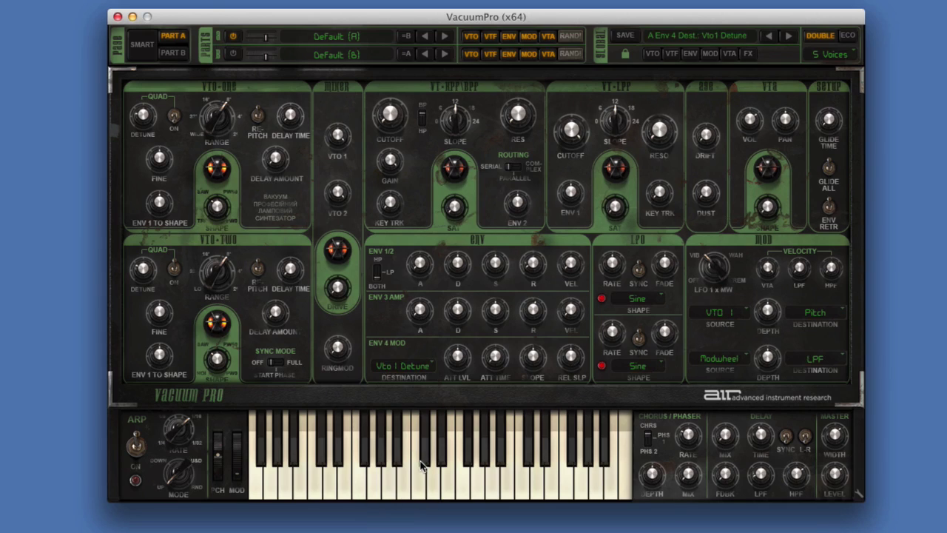
{"action": "left_click_drag", "start_coordinate": [454, 355], "coordinate": [460, 315]}
{"action": "left_click_drag", "start_coordinate": [493, 360], "coordinate": [495, 314]}
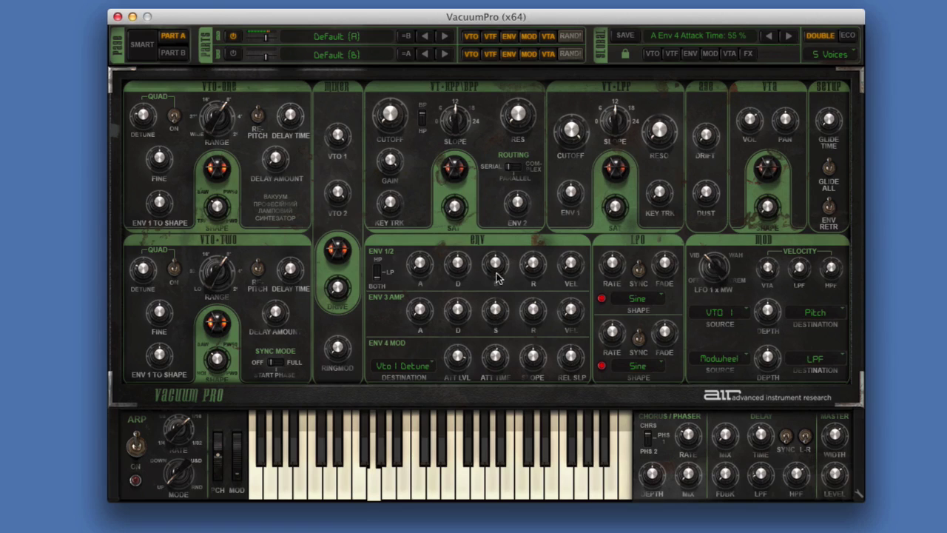
{"action": "left_click_drag", "start_coordinate": [496, 355], "coordinate": [495, 371]}
{"action": "left_click", "coordinate": [148, 115]}
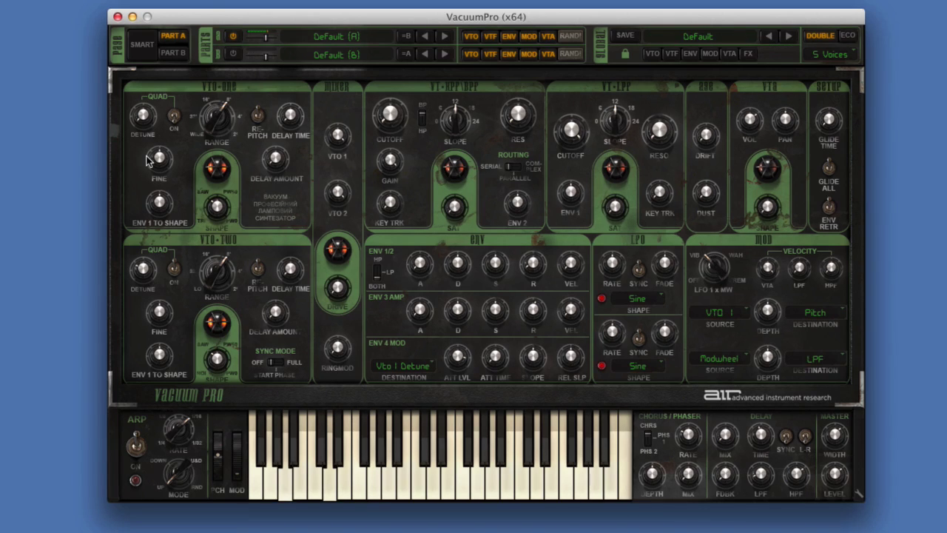
{"action": "left_click", "coordinate": [158, 158]}
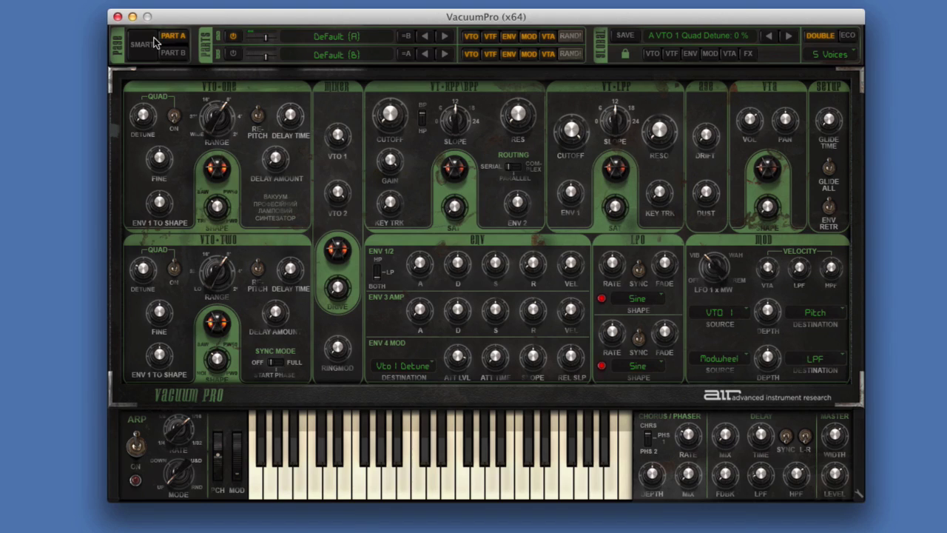
- Activate and show Part B in place of Part A, and set its VTO 1 shape to 92% Sqr
{"action": "left_click", "coordinate": [233, 54]}
{"action": "left_click", "coordinate": [174, 54]}
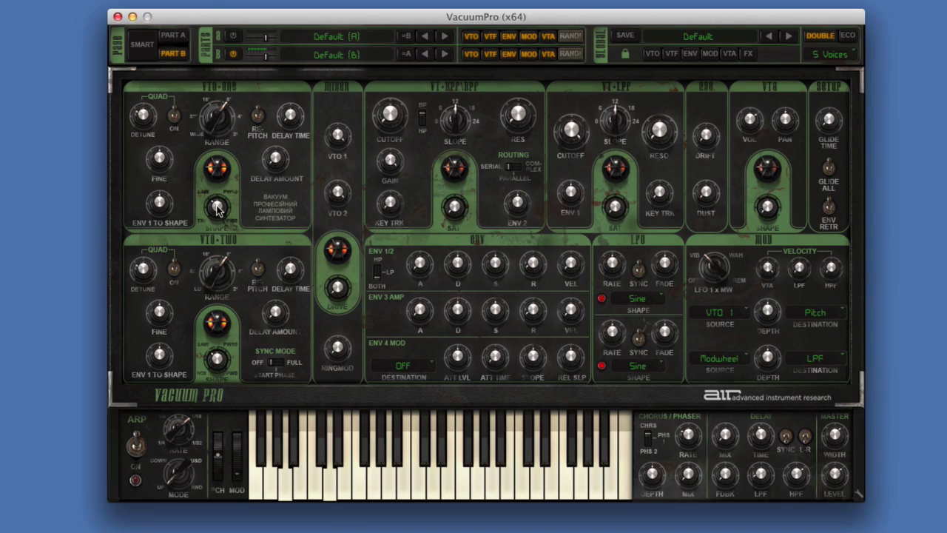
{"action": "left_click_drag", "start_coordinate": [219, 209], "coordinate": [229, 156]}
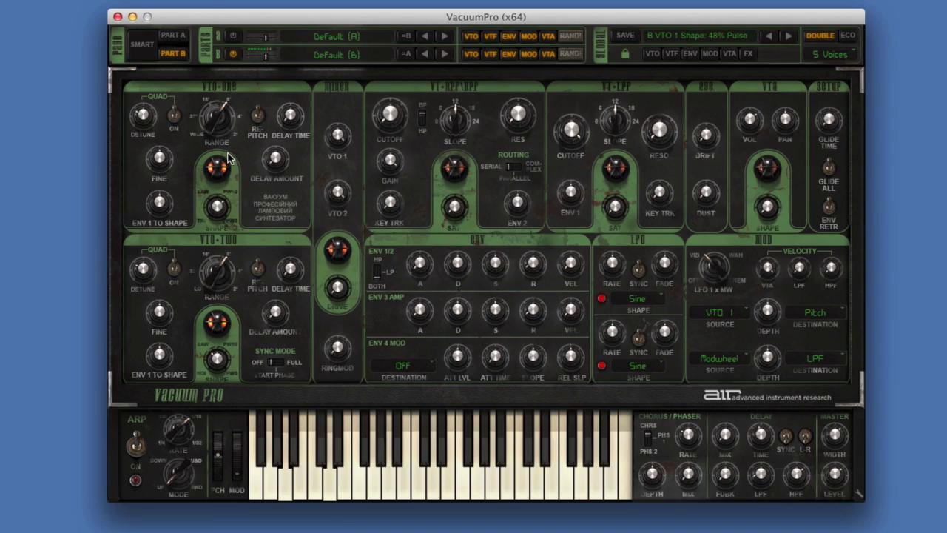
{"action": "left_click_drag", "start_coordinate": [220, 209], "coordinate": [213, 327]}
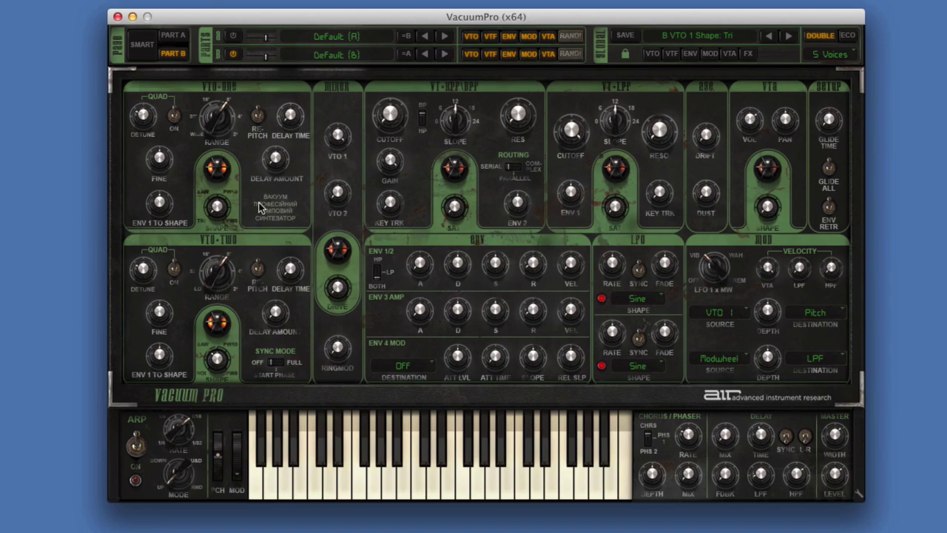
{"action": "left_click_drag", "start_coordinate": [222, 205], "coordinate": [229, 162]}
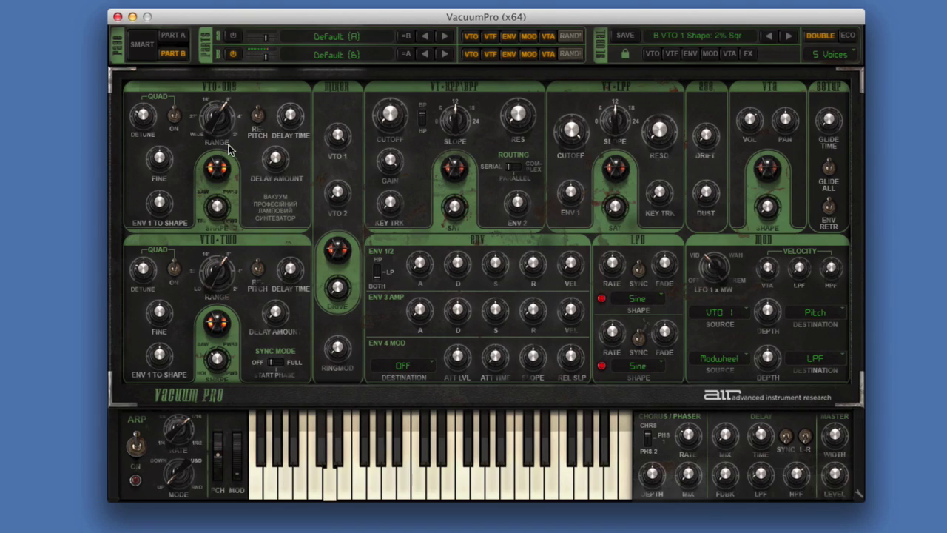
{"action": "left_click_drag", "start_coordinate": [218, 209], "coordinate": [237, 140]}
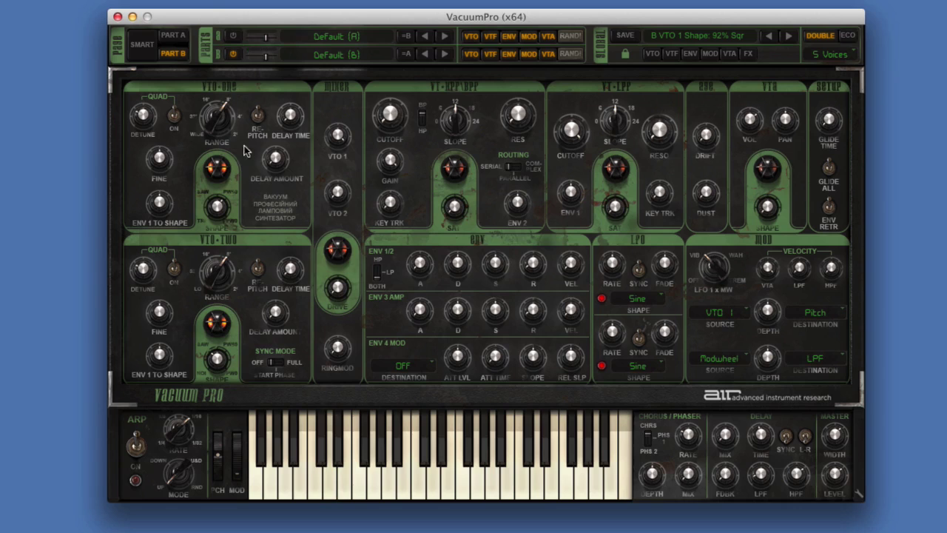
- Set Part B's LPF cutoff to 84% and shape its ENV 3 with an 873 ms release and 221 ms decay
{"action": "left_click", "coordinate": [571, 131]}
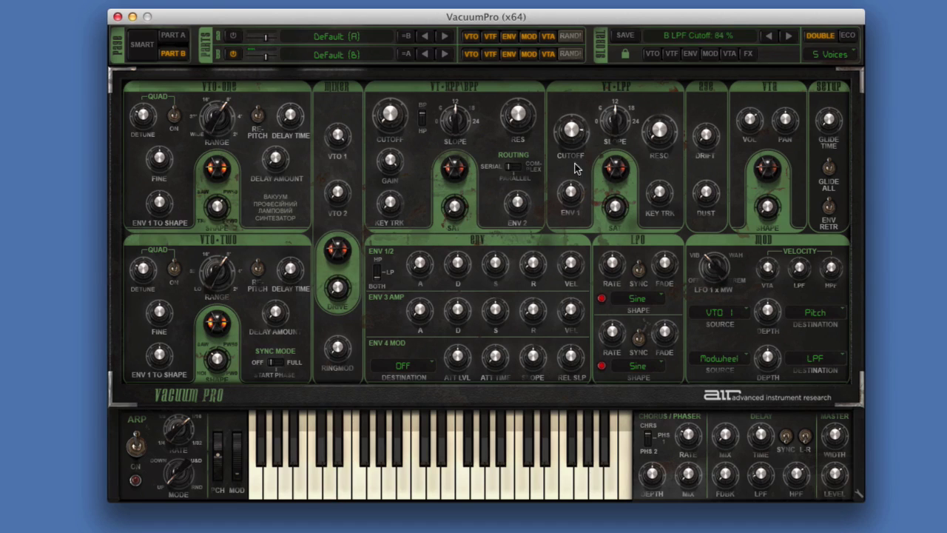
{"action": "left_click", "coordinate": [464, 316]}
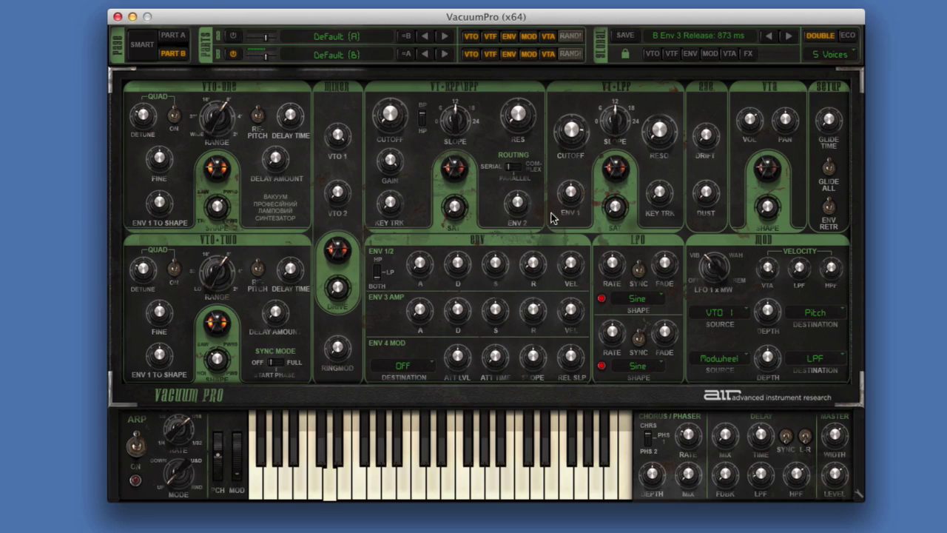
{"action": "left_click_drag", "start_coordinate": [460, 328], "coordinate": [450, 338]}
{"action": "left_click", "coordinate": [173, 117]}
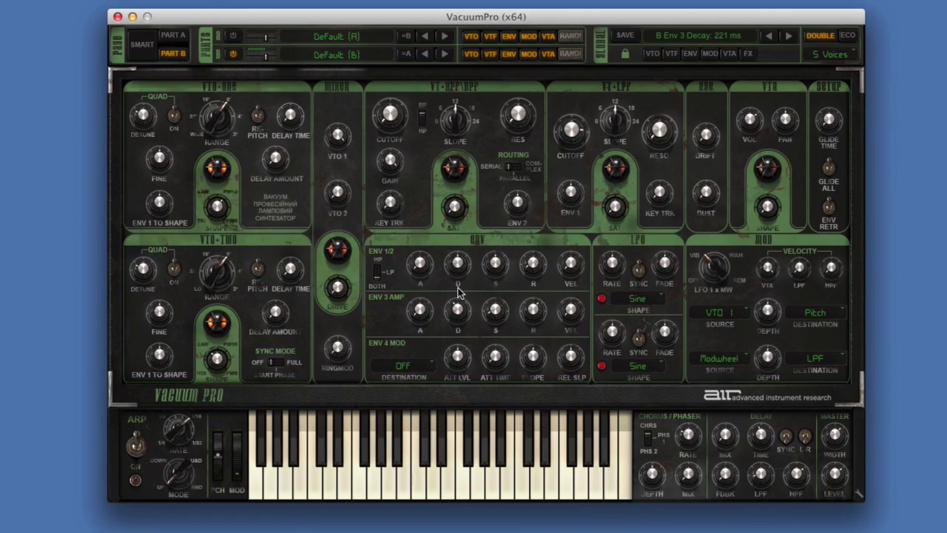
- Turn Part A back on alongside Part B and set the voice mode to monophonic
{"action": "left_click", "coordinate": [233, 37]}
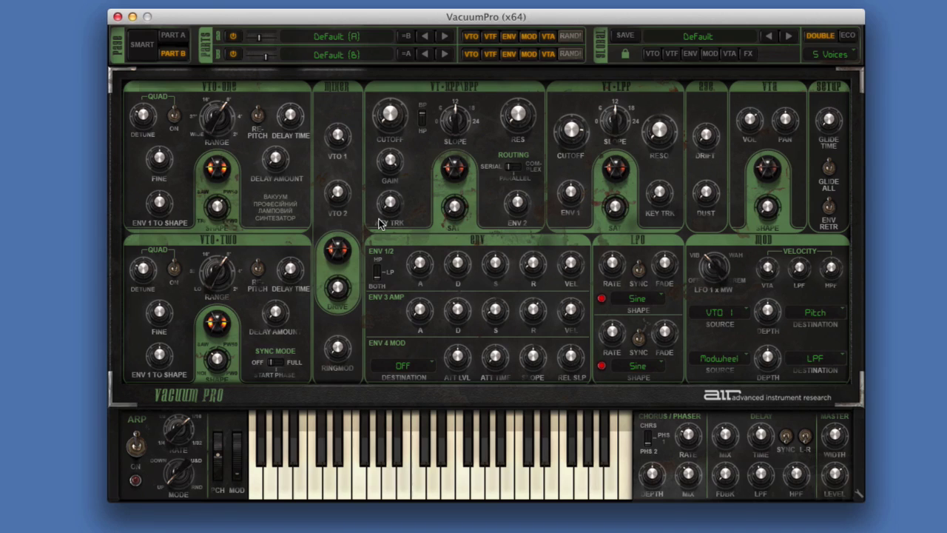
{"action": "left_click", "coordinate": [823, 52]}
{"action": "left_click", "coordinate": [822, 67]}
- Load the Blurry Squares preset from Poly Synth's Classic Synths, and advance through the presets to Chorus
{"action": "left_click", "coordinate": [700, 43]}
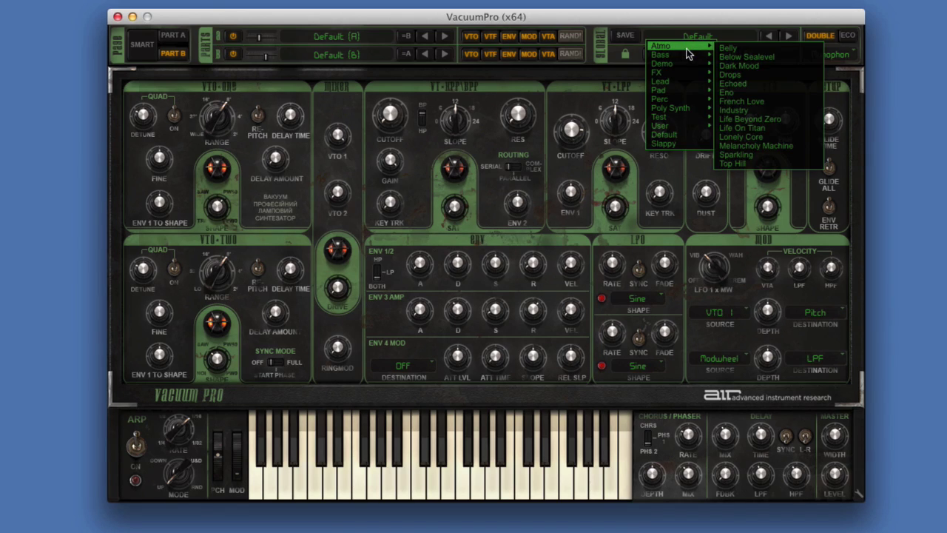
{"action": "mouse_move", "coordinate": [673, 101]}
{"action": "mouse_move", "coordinate": [751, 111]}
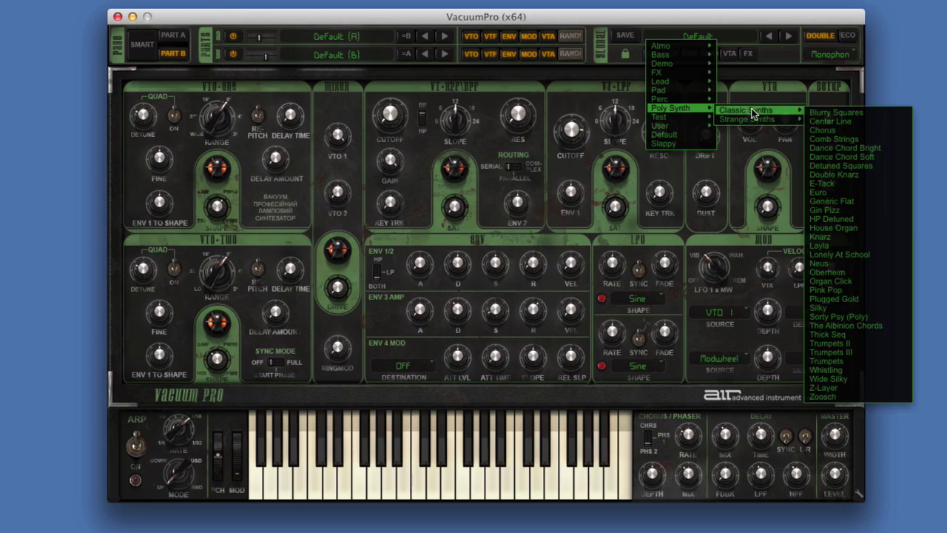
{"action": "left_click", "coordinate": [821, 112]}
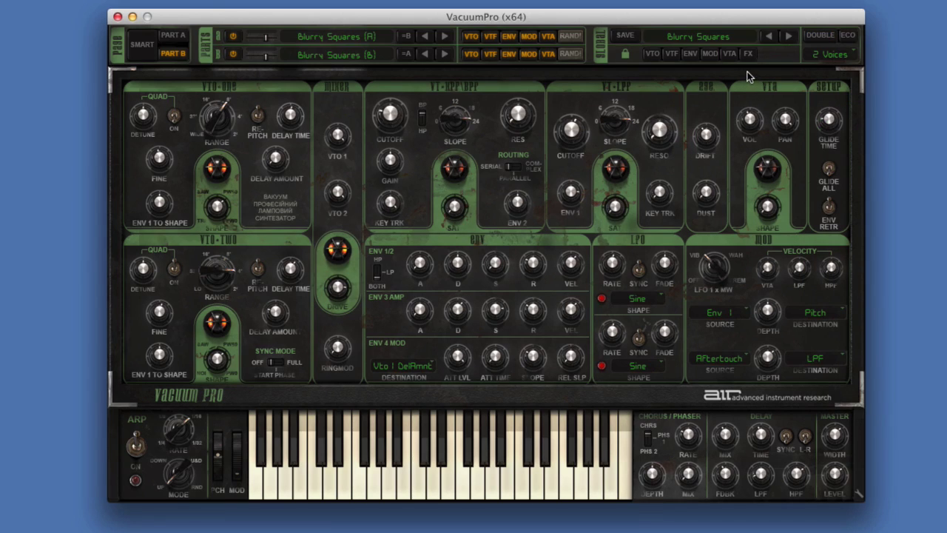
{"action": "left_click", "coordinate": [786, 36]}
{"action": "left_click", "coordinate": [785, 36]}
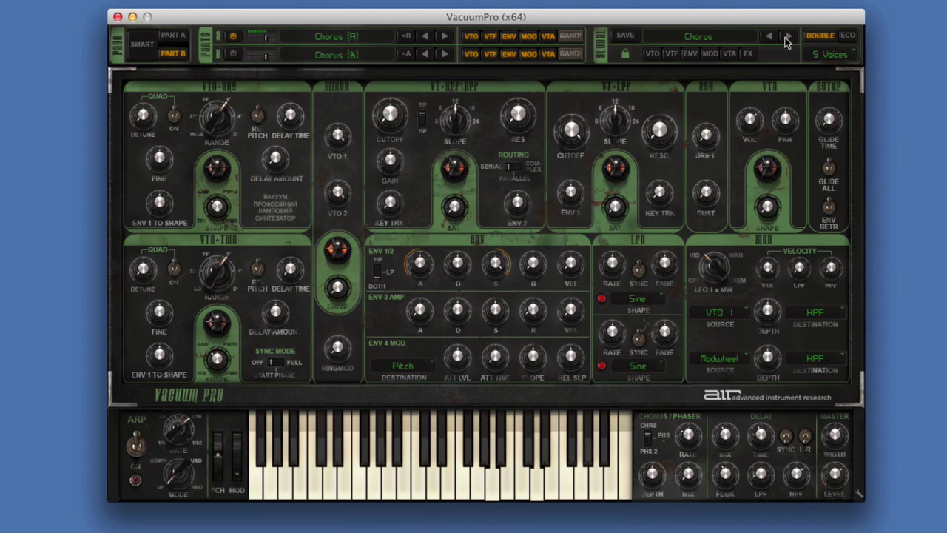
- Advance to the Comb Strings preset, and on the Smart page lower Tone and set Emphasis to -50%
{"action": "left_click", "coordinate": [786, 38]}
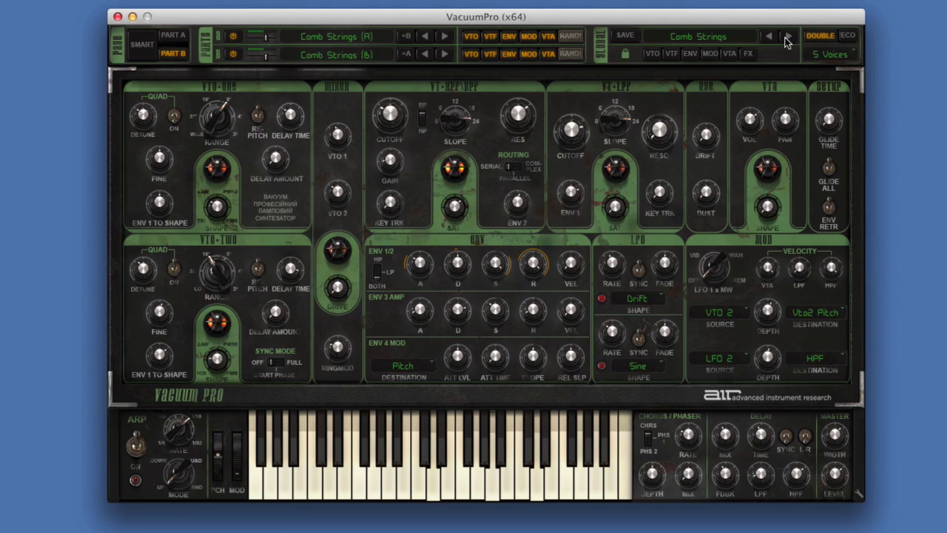
{"action": "left_click", "coordinate": [142, 45]}
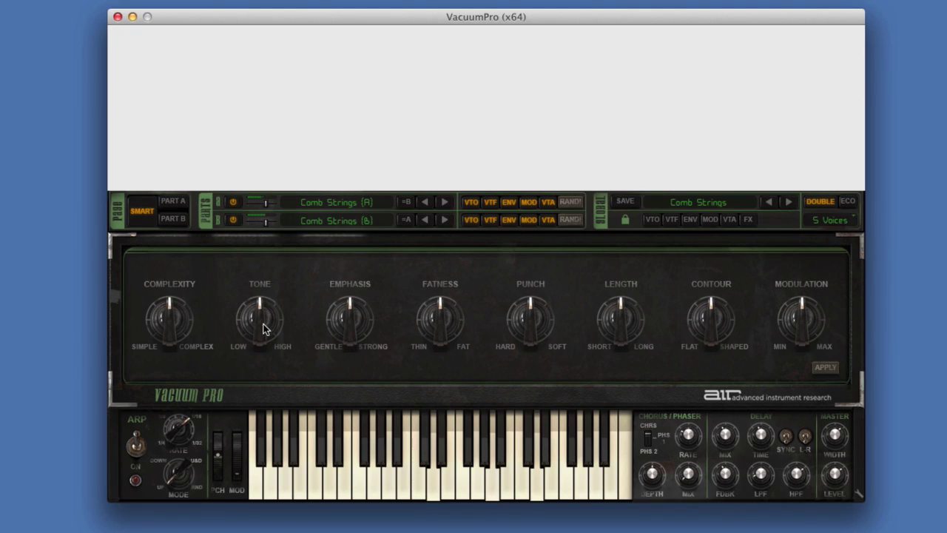
{"action": "mouse_move", "coordinate": [262, 325]}
{"action": "left_mouse_down"}
{"action": "mouse_move", "coordinate": [265, 366]}
{"action": "mouse_move", "coordinate": [265, 333]}
{"action": "left_mouse_up"}
{"action": "left_click_drag", "start_coordinate": [353, 338], "coordinate": [351, 374]}
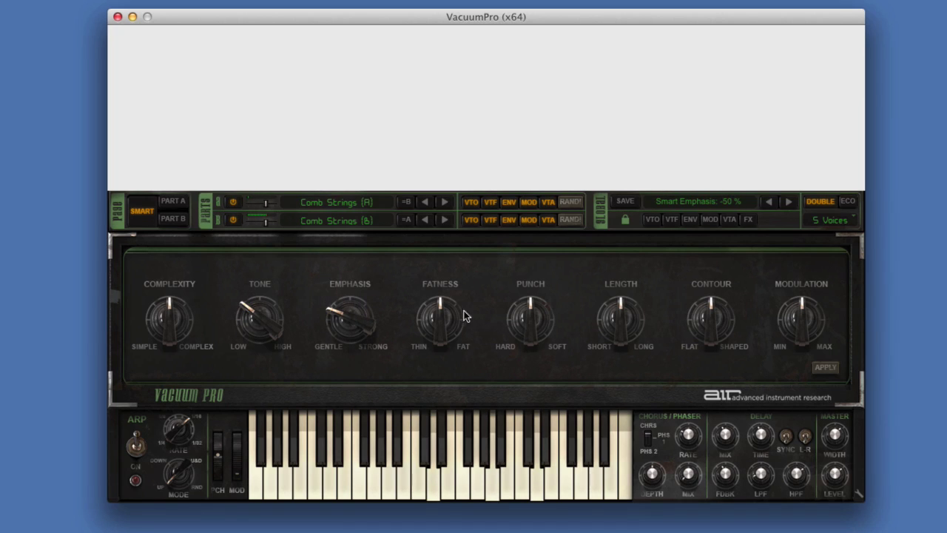
- Set the Smart Fatness to +61%, Punch to +86%, Length to +55% and Contour to +4%
{"action": "left_click_drag", "start_coordinate": [450, 334], "coordinate": [451, 290]}
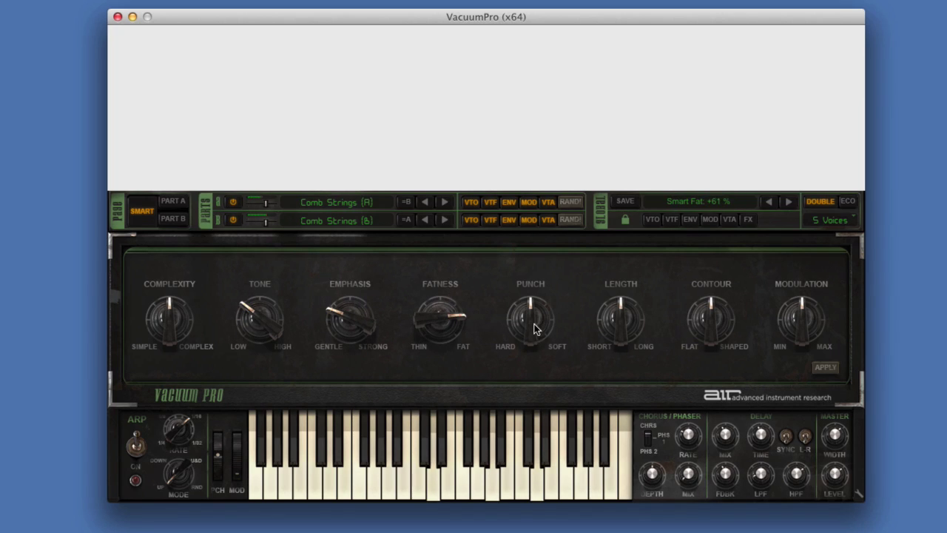
{"action": "left_click_drag", "start_coordinate": [537, 330], "coordinate": [537, 268]}
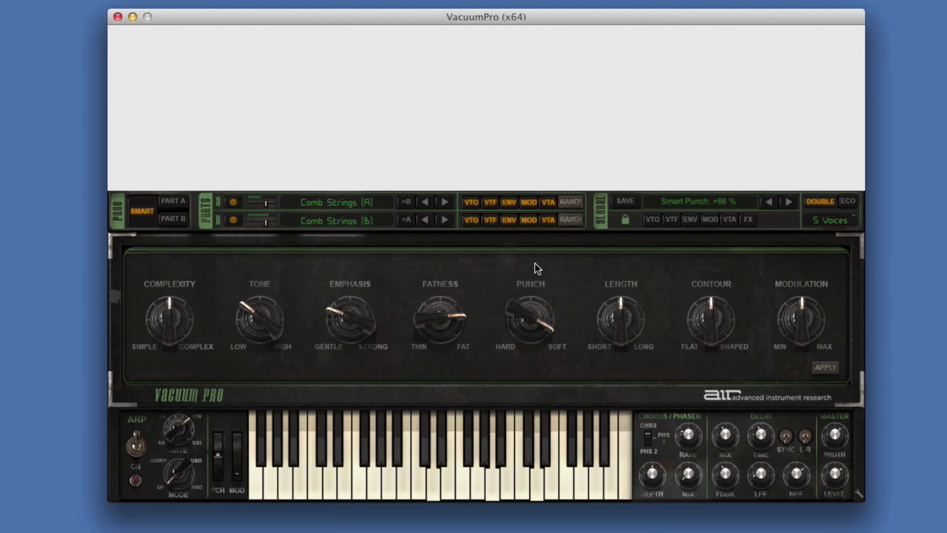
{"action": "left_click_drag", "start_coordinate": [628, 342], "coordinate": [624, 305]}
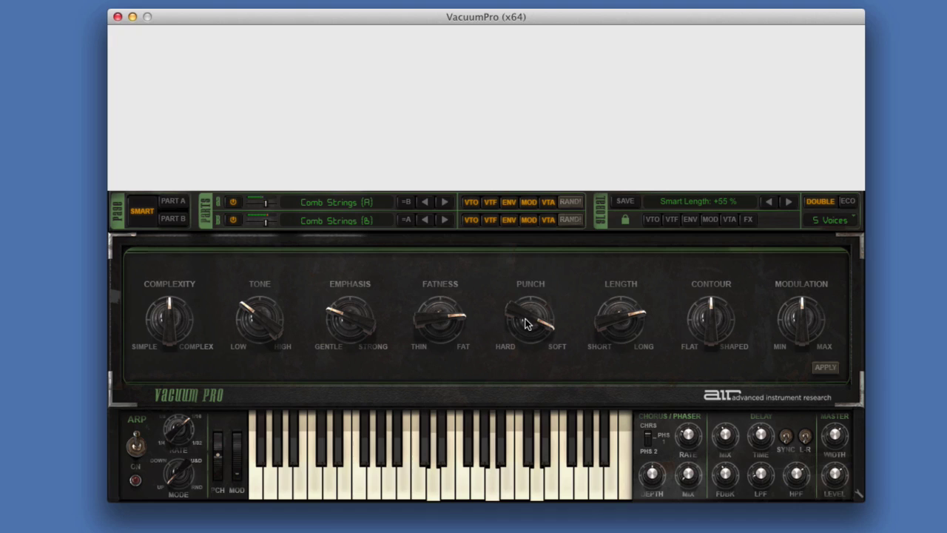
{"action": "mouse_move", "coordinate": [698, 332]}
{"action": "left_mouse_down"}
{"action": "mouse_move", "coordinate": [696, 360]}
{"action": "mouse_move", "coordinate": [698, 321]}
{"action": "left_mouse_up"}
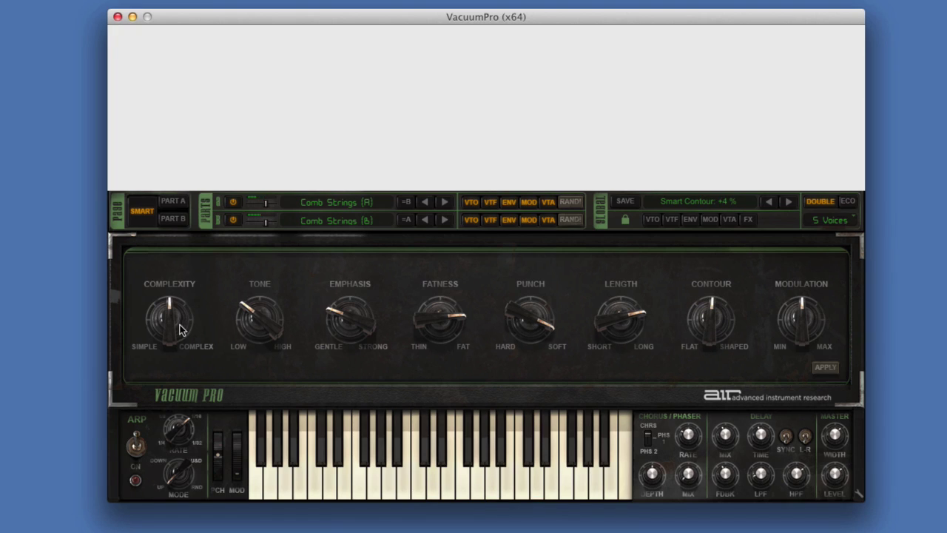
- Readjust Smart Complexity, Tone, Emphasis, Fatness and Punch, set Length to +64%, and apply the Smart changes to the sound
{"action": "left_click_drag", "start_coordinate": [179, 322], "coordinate": [159, 371]}
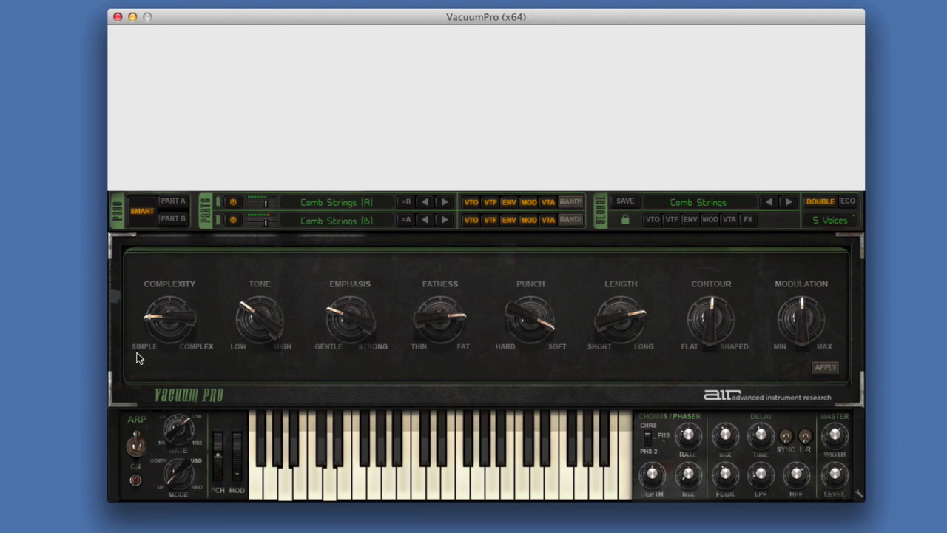
{"action": "mouse_move", "coordinate": [231, 314]}
{"action": "left_mouse_down"}
{"action": "mouse_move", "coordinate": [256, 268]}
{"action": "mouse_move", "coordinate": [255, 288]}
{"action": "mouse_move", "coordinate": [245, 271]}
{"action": "mouse_move", "coordinate": [246, 317]}
{"action": "left_mouse_up"}
{"action": "left_click_drag", "start_coordinate": [344, 314], "coordinate": [342, 264]}
{"action": "left_click_drag", "start_coordinate": [193, 327], "coordinate": [188, 290]}
{"action": "left_click_drag", "start_coordinate": [334, 320], "coordinate": [331, 374]}
{"action": "mouse_move", "coordinate": [431, 326]}
{"action": "left_mouse_down"}
{"action": "mouse_move", "coordinate": [421, 345]}
{"action": "mouse_move", "coordinate": [418, 324]}
{"action": "left_mouse_up"}
{"action": "left_click_drag", "start_coordinate": [513, 319], "coordinate": [518, 308]}
{"action": "left_click_drag", "start_coordinate": [629, 330], "coordinate": [626, 321]}
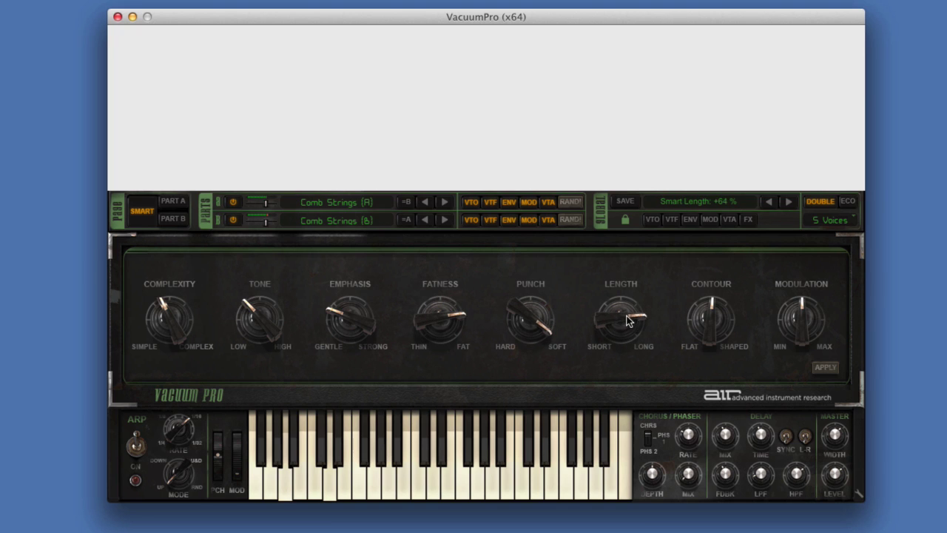
{"action": "left_click", "coordinate": [830, 369]}
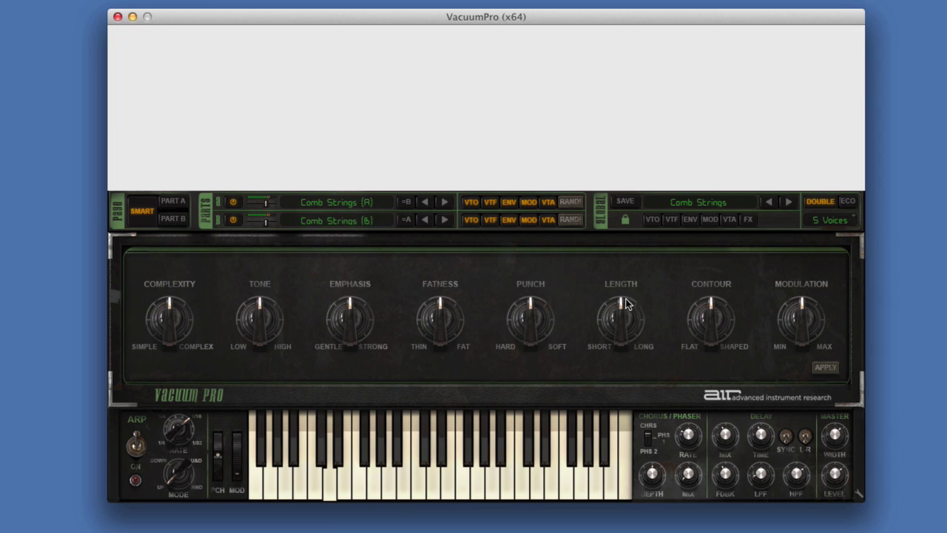
- Raise Smart Length, set Complexity to -65% and Tone to -30%, and apply these changes to the sound
{"action": "left_click_drag", "start_coordinate": [626, 330], "coordinate": [623, 290]}
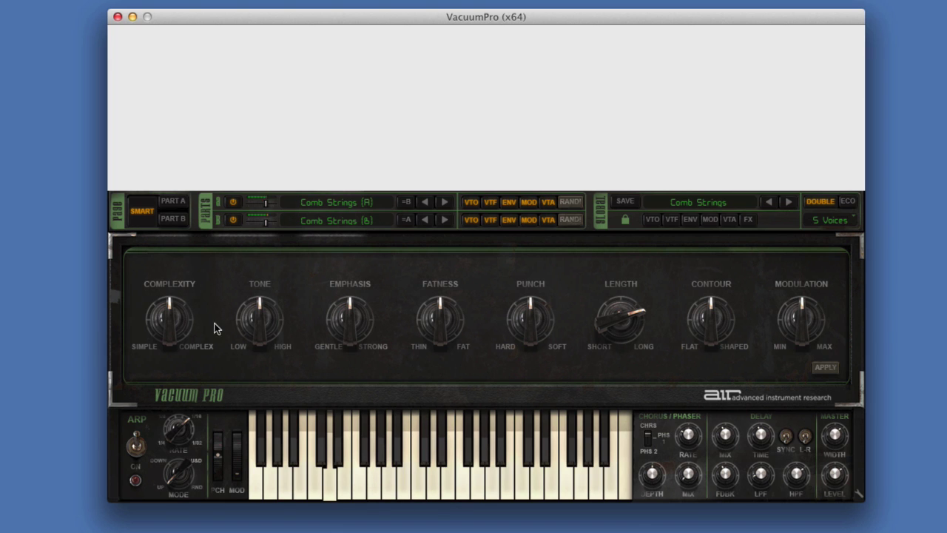
{"action": "left_click_drag", "start_coordinate": [179, 319], "coordinate": [170, 363]}
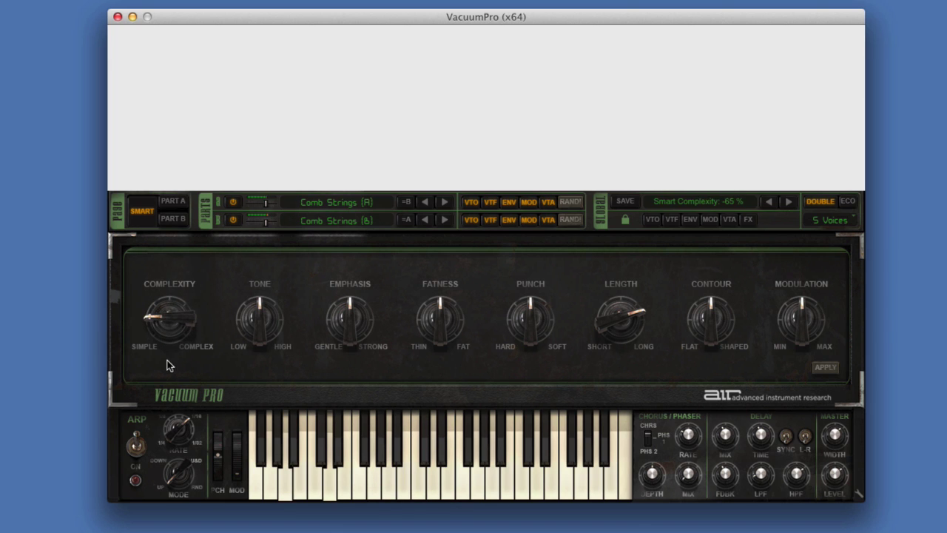
{"action": "left_click_drag", "start_coordinate": [248, 328], "coordinate": [245, 349]}
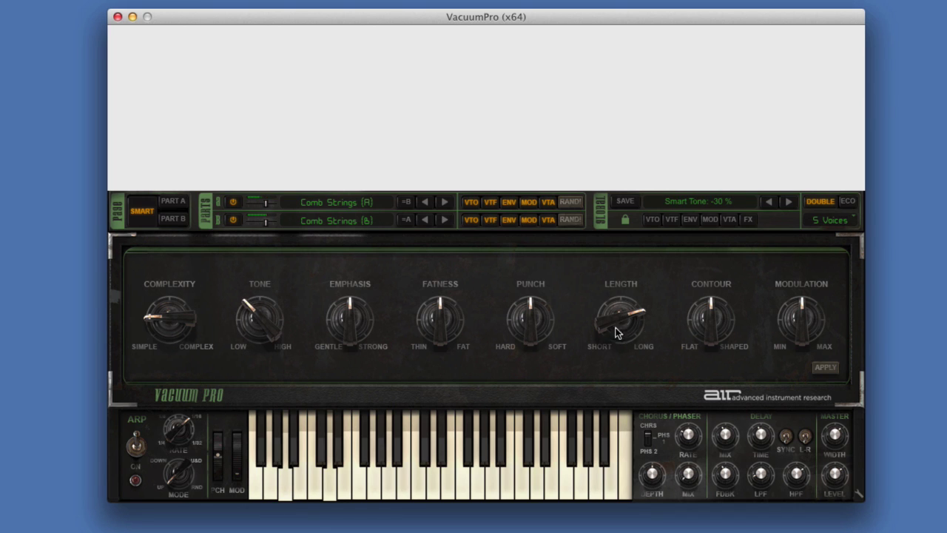
{"action": "left_click", "coordinate": [825, 367]}
- Show Part B's controls and randomize the settings of Part A and Part B several times
{"action": "left_click", "coordinate": [172, 218]}
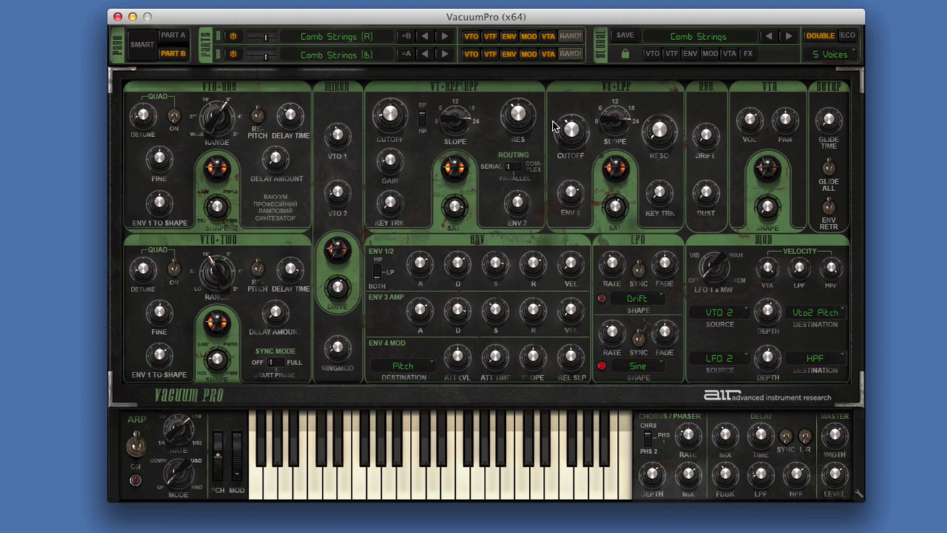
{"action": "left_click", "coordinate": [571, 39]}
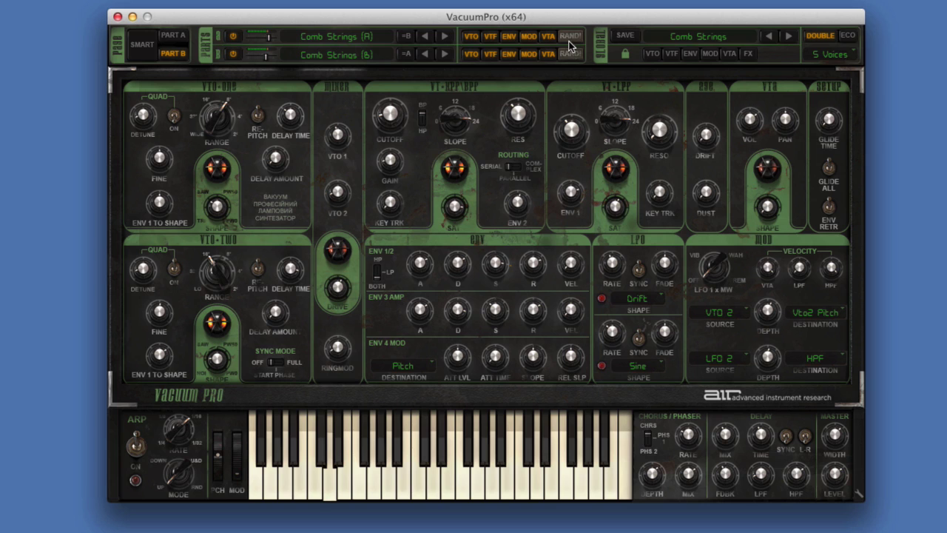
{"action": "left_click", "coordinate": [570, 56]}
{"action": "left_click", "coordinate": [573, 42]}
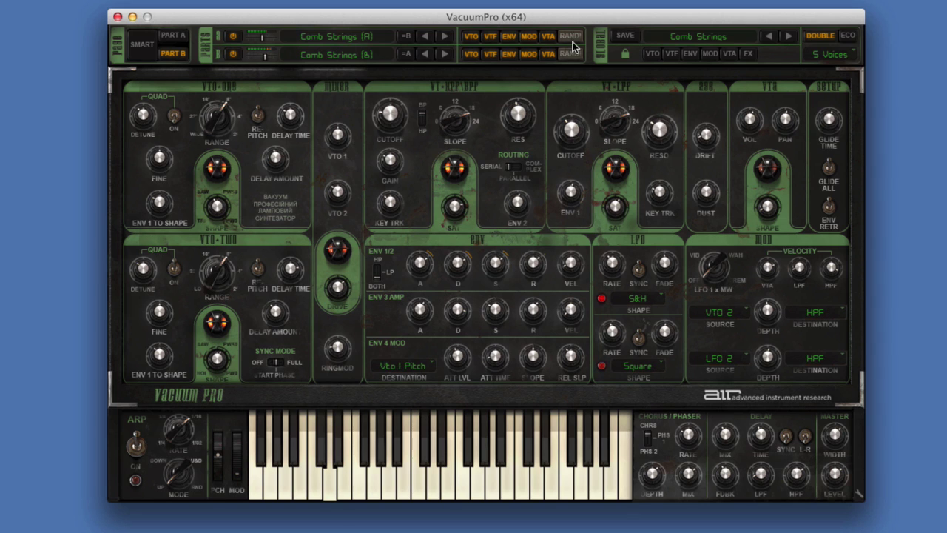
{"action": "left_click", "coordinate": [570, 55]}
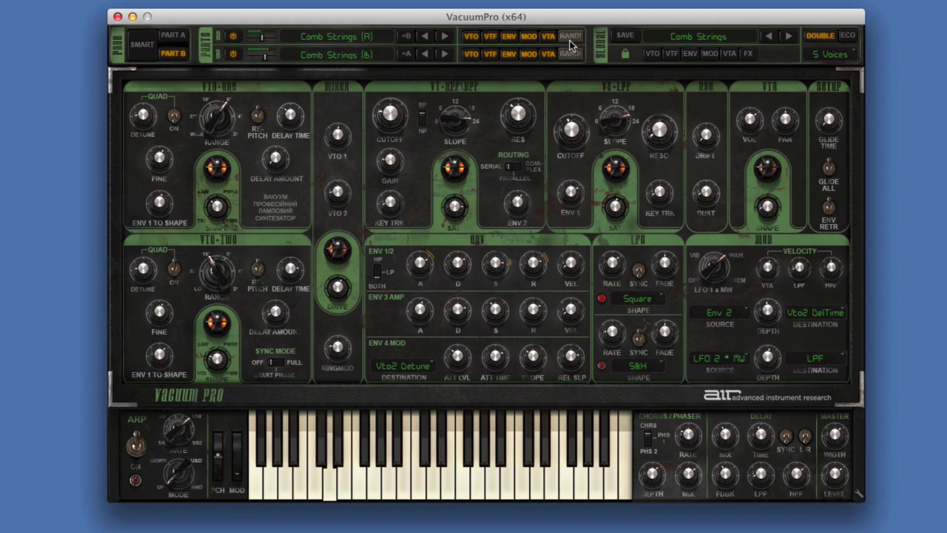
{"action": "left_click", "coordinate": [570, 55]}
{"action": "left_click", "coordinate": [570, 37]}
{"action": "left_click", "coordinate": [568, 55]}
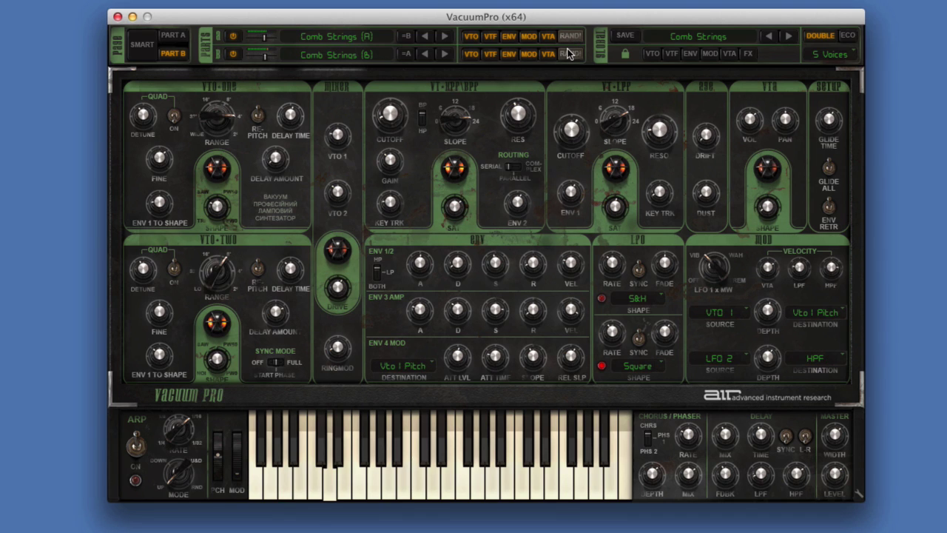
{"action": "left_click", "coordinate": [568, 54]}
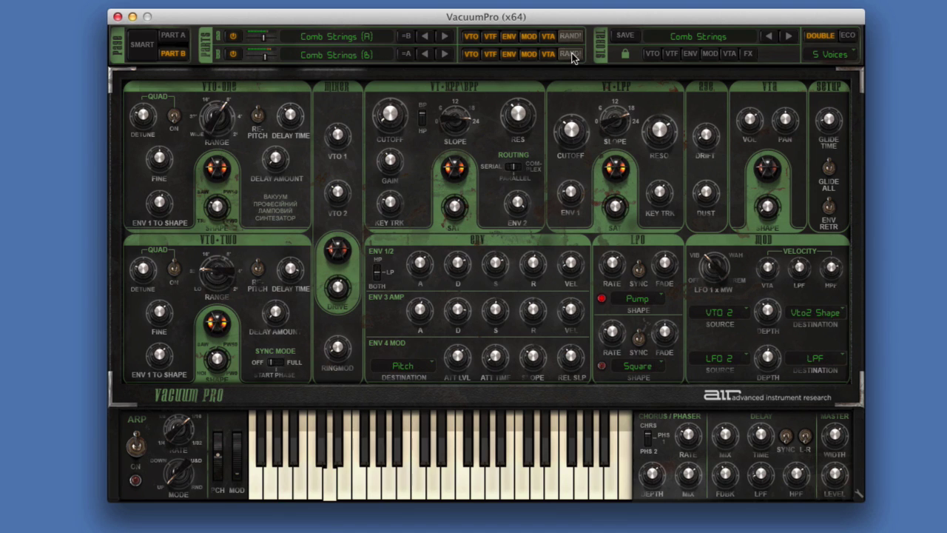
{"action": "left_click", "coordinate": [571, 56]}
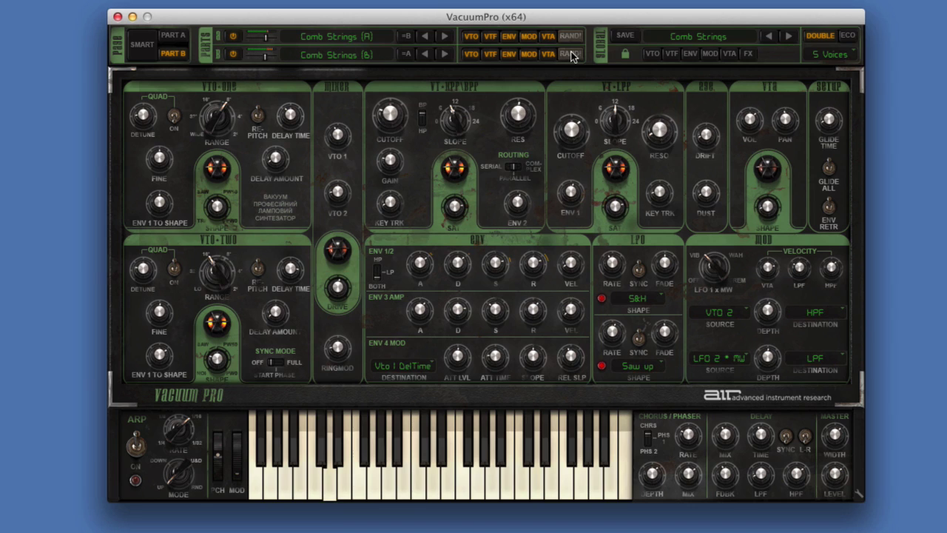
{"action": "left_click", "coordinate": [569, 56]}
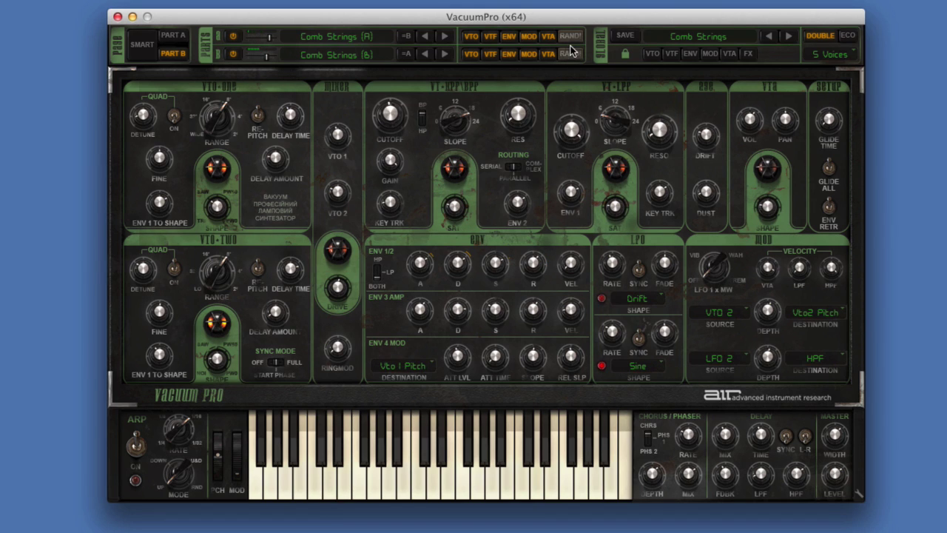
- Load the All That Tricks preset from the Bass category
{"action": "left_click", "coordinate": [725, 40]}
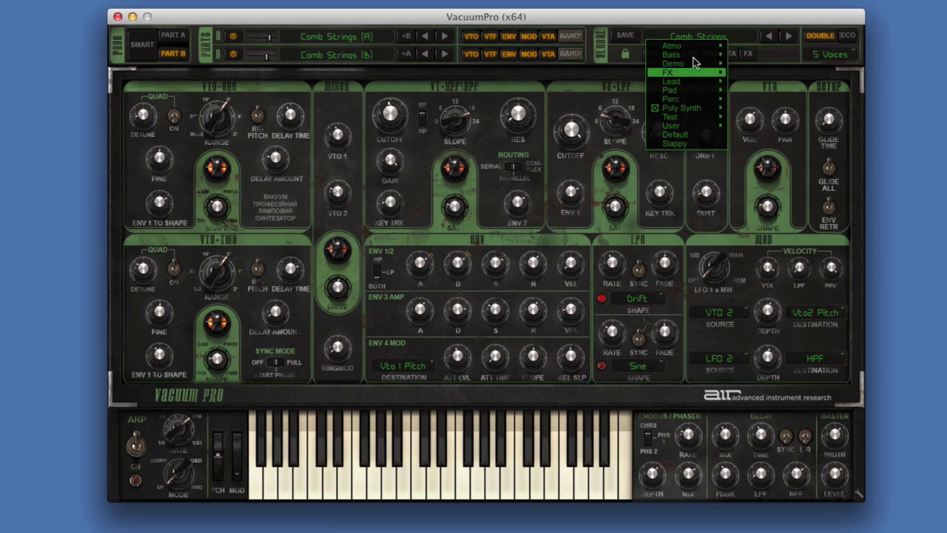
{"action": "mouse_move", "coordinate": [688, 56]}
{"action": "left_click", "coordinate": [768, 59]}
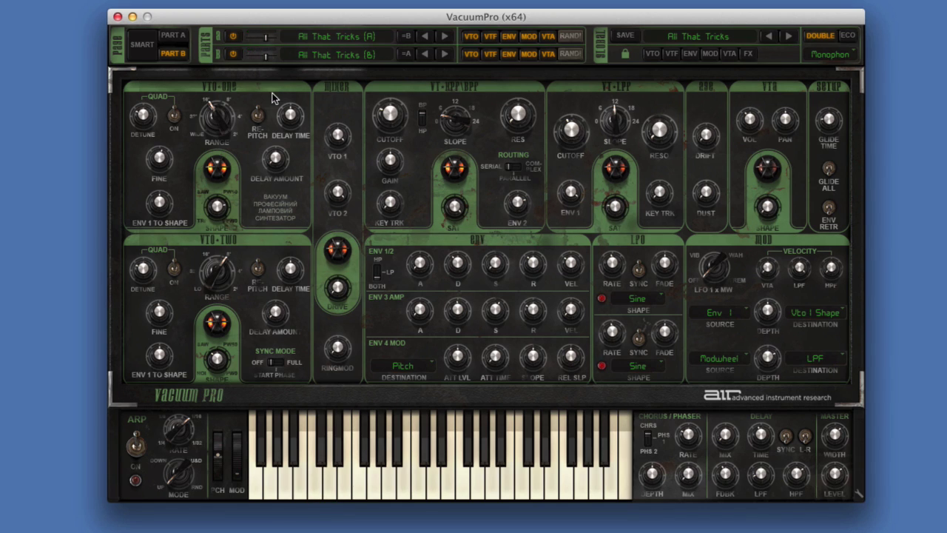
- On the Smart page, set Fatness to +34% and Punch to -51%, lower Length, Emphasis, Tone and Complexity, and return to Part B
{"action": "left_click", "coordinate": [144, 47]}
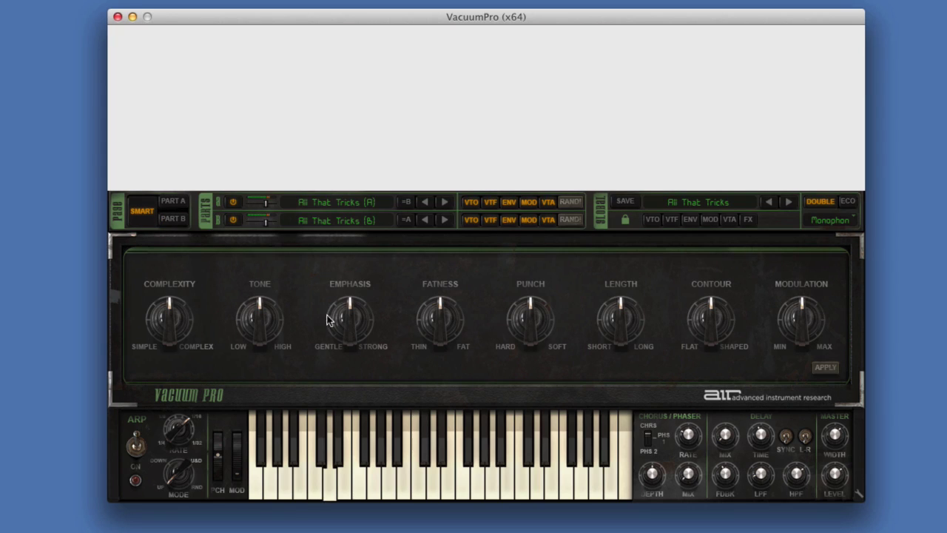
{"action": "left_click_drag", "start_coordinate": [443, 317], "coordinate": [438, 240]}
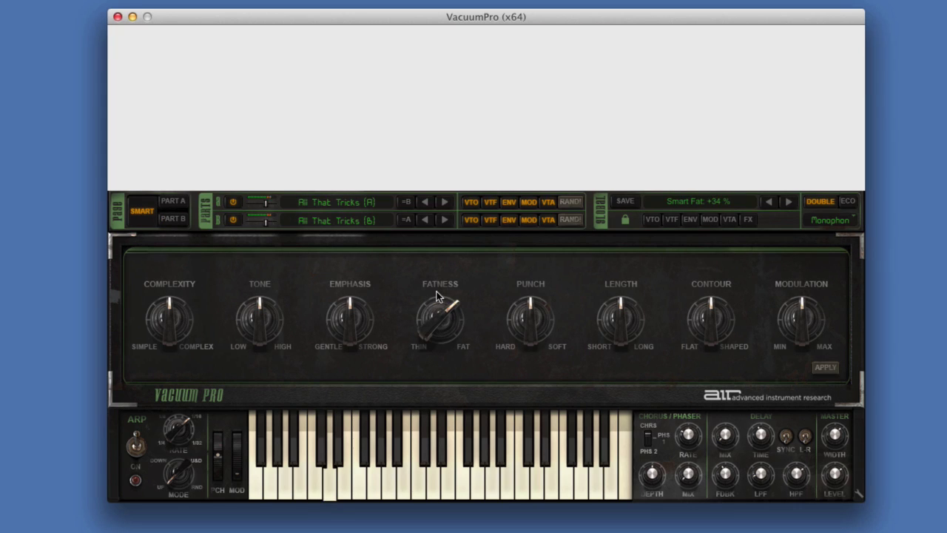
{"action": "left_click_drag", "start_coordinate": [534, 326], "coordinate": [530, 366]}
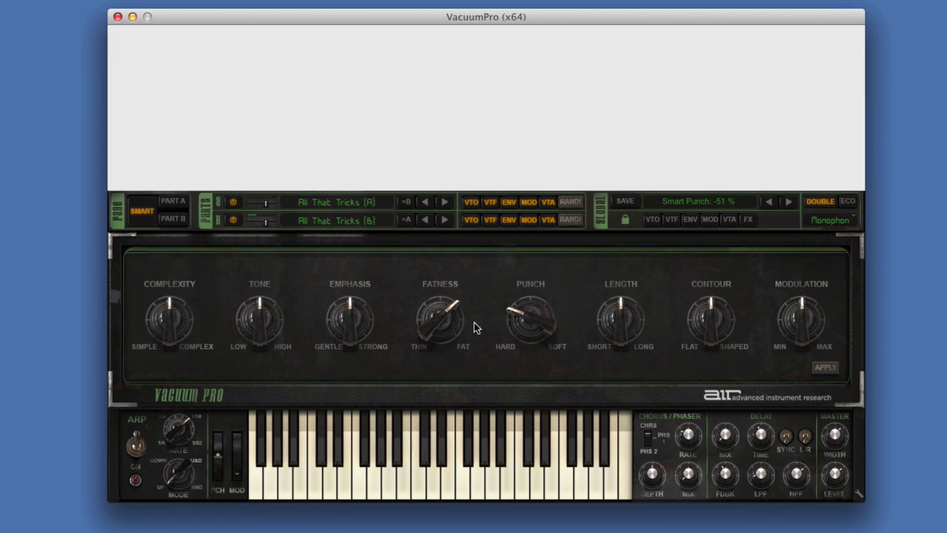
{"action": "mouse_move", "coordinate": [617, 323]}
{"action": "left_mouse_down"}
{"action": "mouse_move", "coordinate": [611, 361]}
{"action": "mouse_move", "coordinate": [609, 335]}
{"action": "left_mouse_up"}
{"action": "left_click_drag", "start_coordinate": [362, 323], "coordinate": [330, 330]}
{"action": "left_click_drag", "start_coordinate": [264, 320], "coordinate": [262, 345]}
{"action": "left_click_drag", "start_coordinate": [168, 326], "coordinate": [168, 357]}
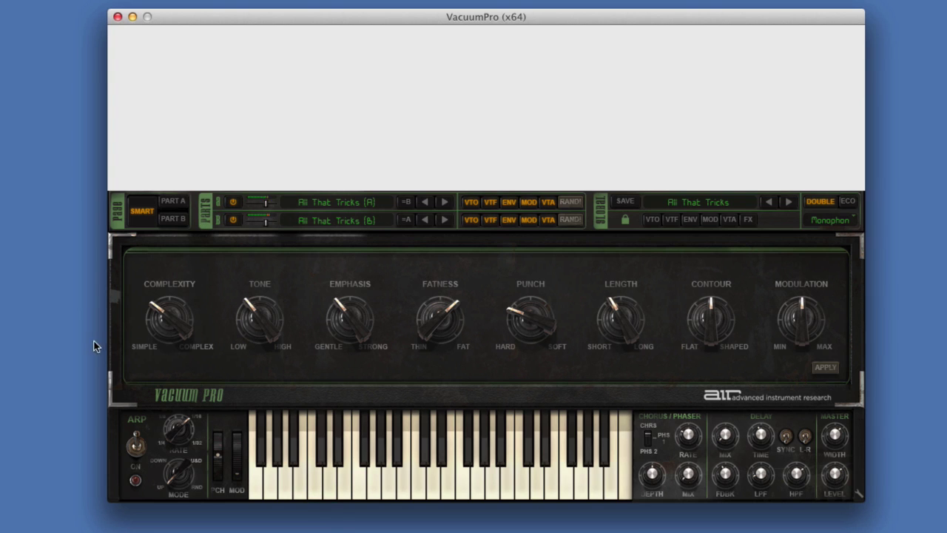
{"action": "left_click", "coordinate": [141, 214]}
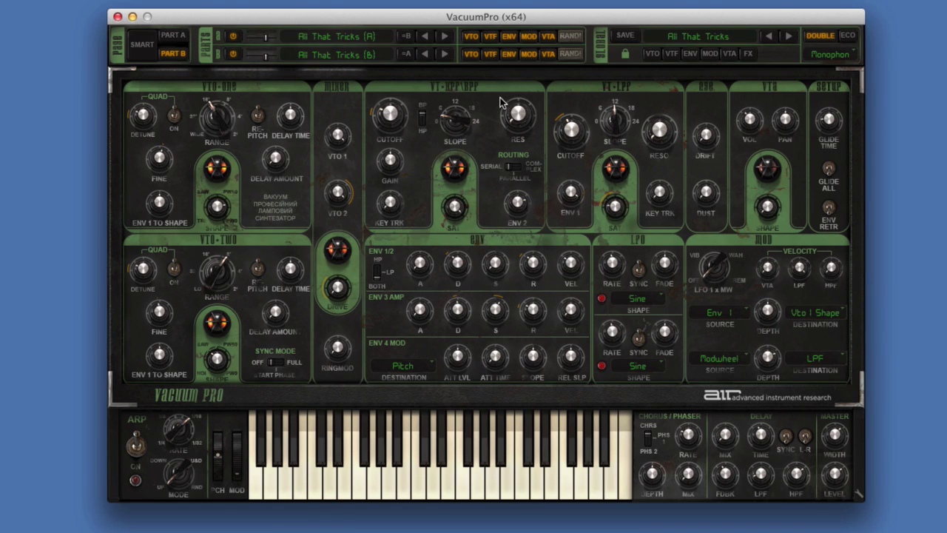
- Switch Eco mode on and back off, and start MIDI CC learning for Part B's LPF cutoff
{"action": "left_click", "coordinate": [848, 37]}
{"action": "left_click", "coordinate": [848, 37]}
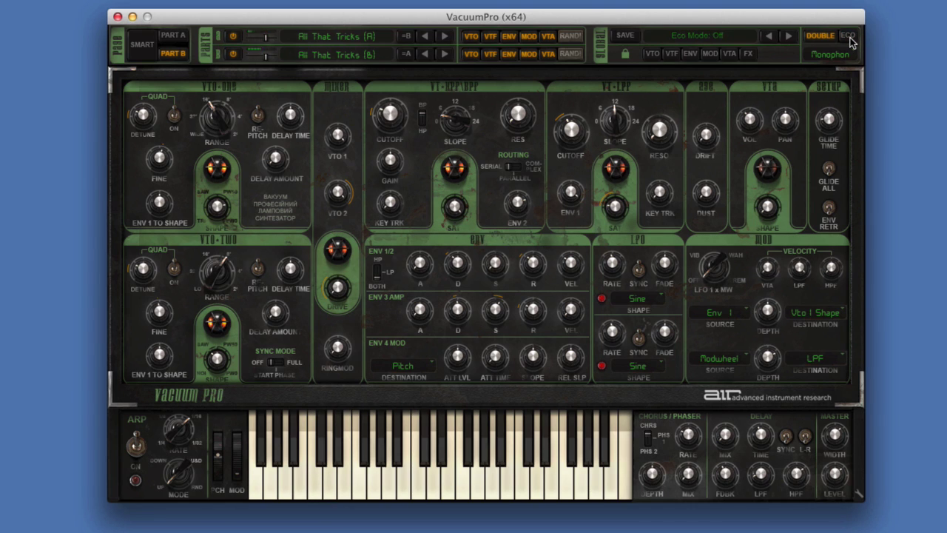
{"action": "right_click", "coordinate": [561, 132]}
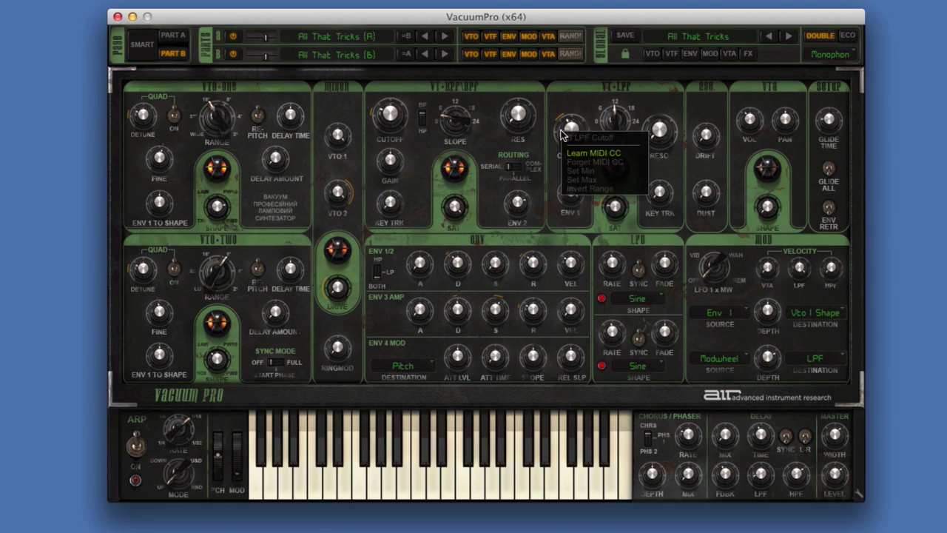
{"action": "left_click", "coordinate": [592, 152]}
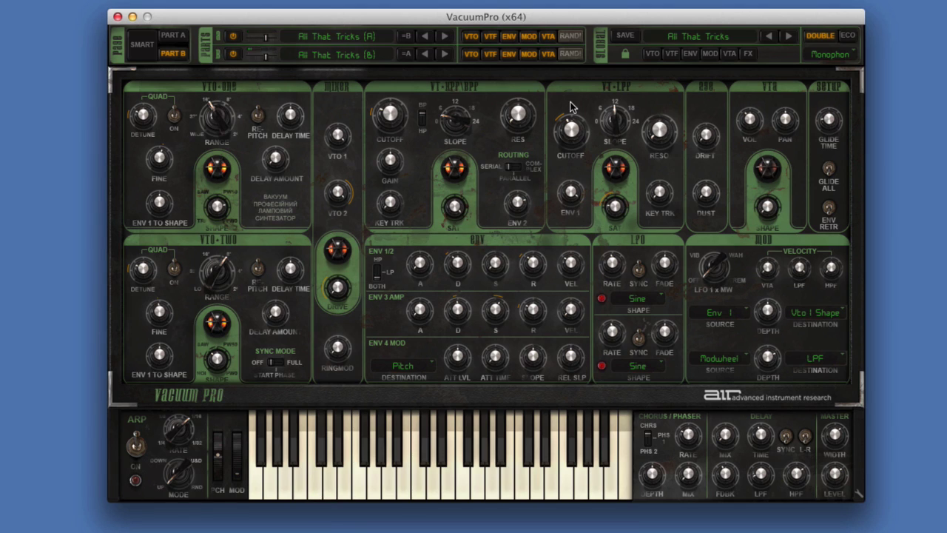
- Save the sound in the User folder, named with the author's first name followed by "Bass"
{"action": "left_click", "coordinate": [626, 37]}
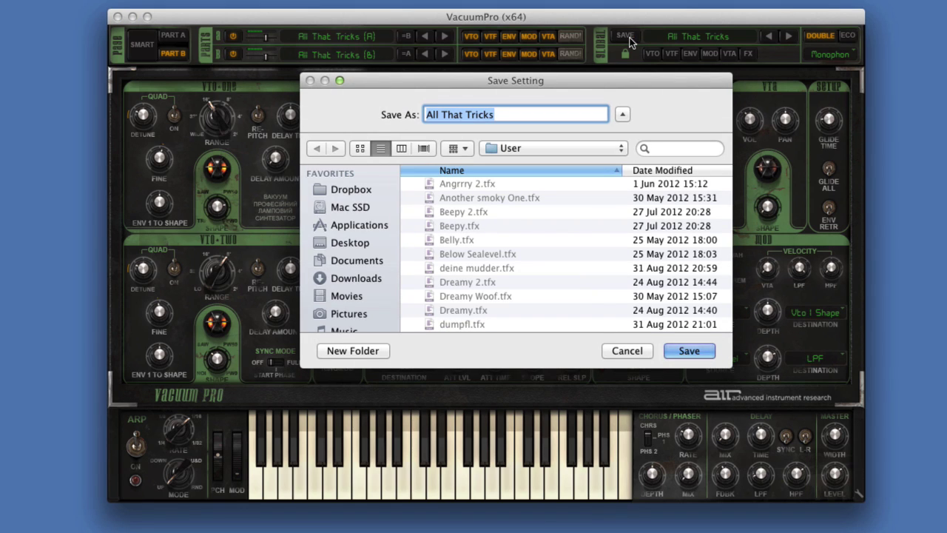
{"action": "type", "text": "R"}
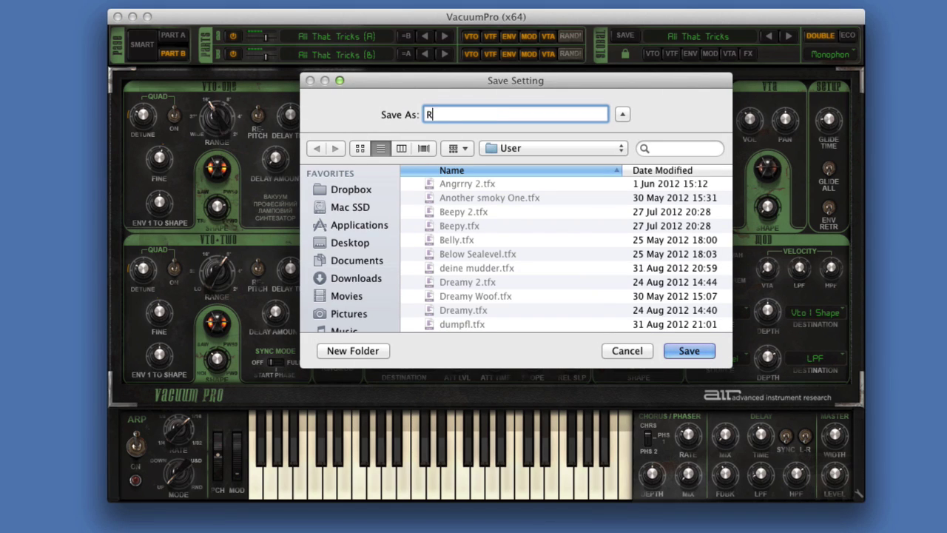
{"action": "type", "text": "uss Bass"}
{"action": "key", "text": "Return"}
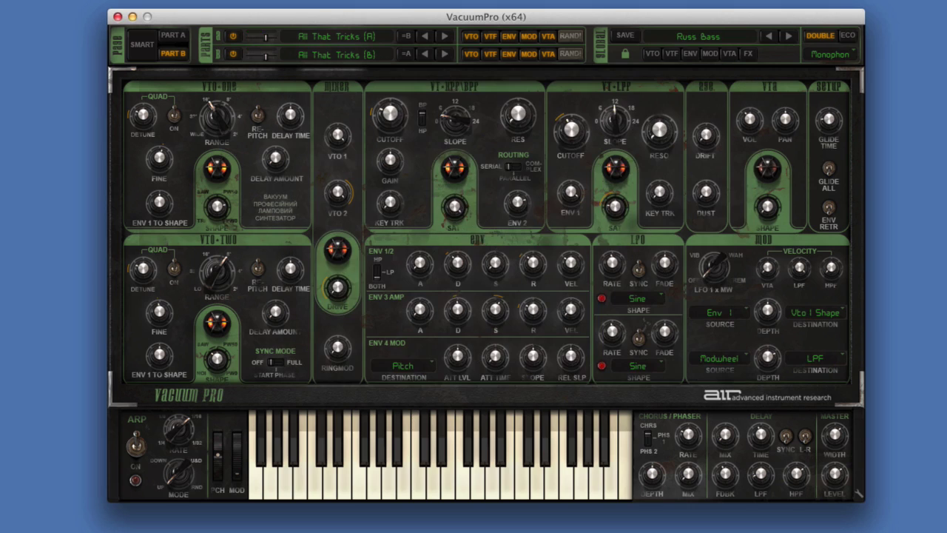
- Audition the Saw II preset from the User folder and advance two presets to Sharp
{"action": "left_click", "coordinate": [730, 44]}
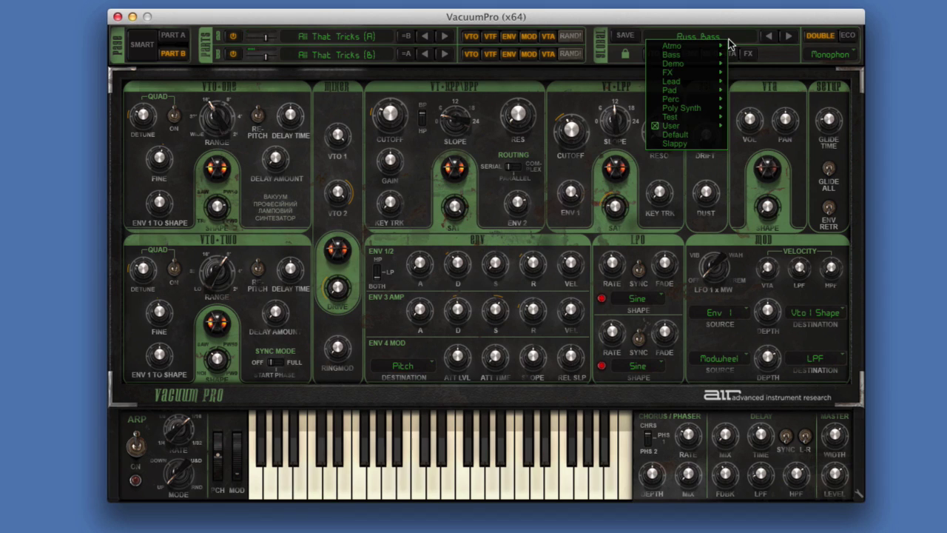
{"action": "mouse_move", "coordinate": [712, 125]}
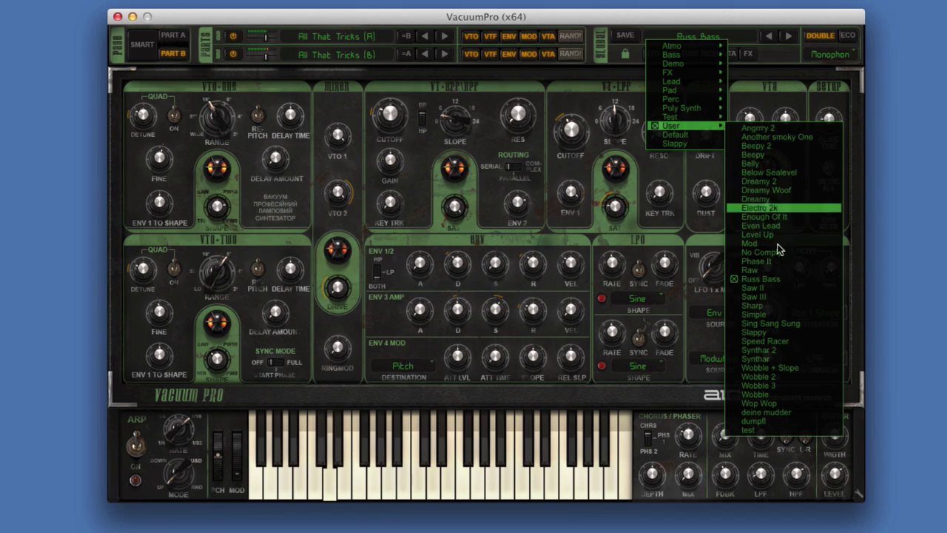
{"action": "left_click", "coordinate": [774, 288]}
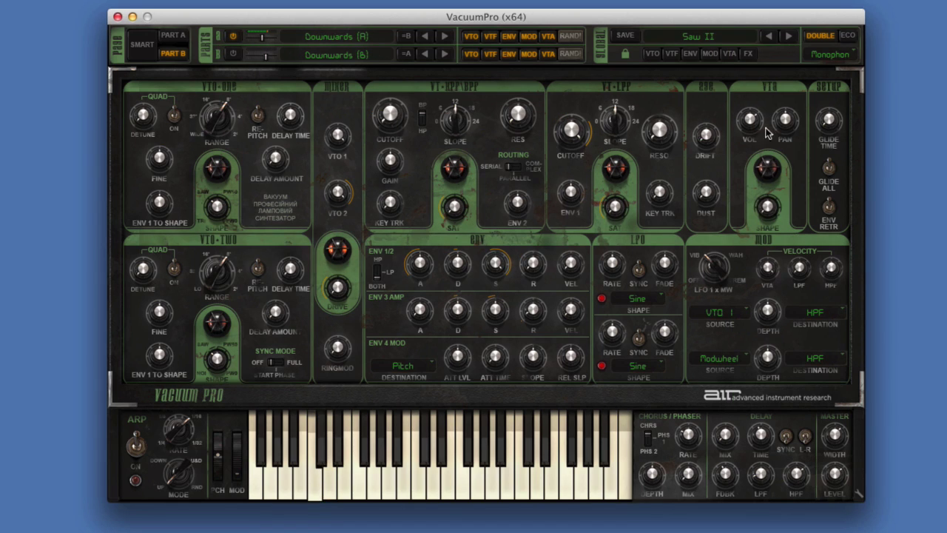
{"action": "left_click", "coordinate": [789, 37]}
{"action": "left_click", "coordinate": [788, 37]}
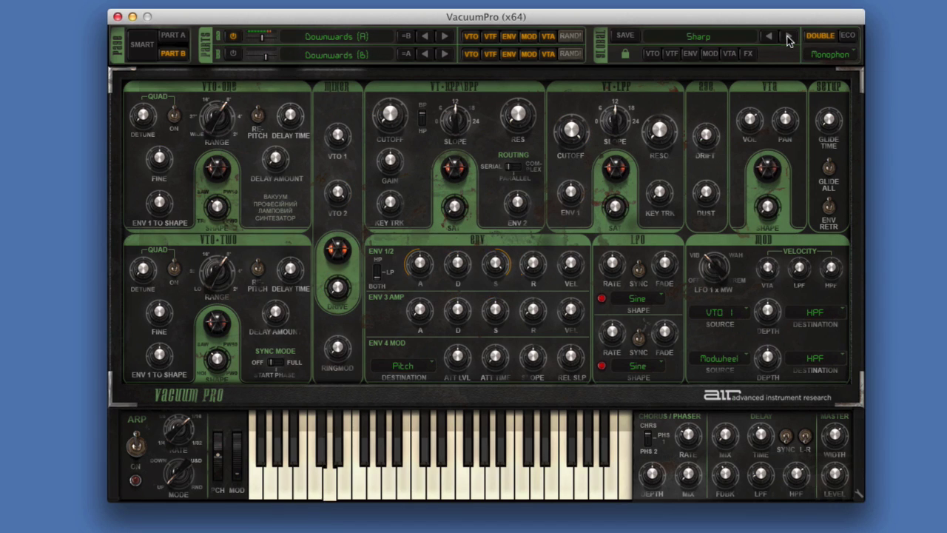
- Audition the Warm Leads presets in the Lead category one by one, from Another MGMT through Full Square Lead
{"action": "left_click", "coordinate": [733, 40]}
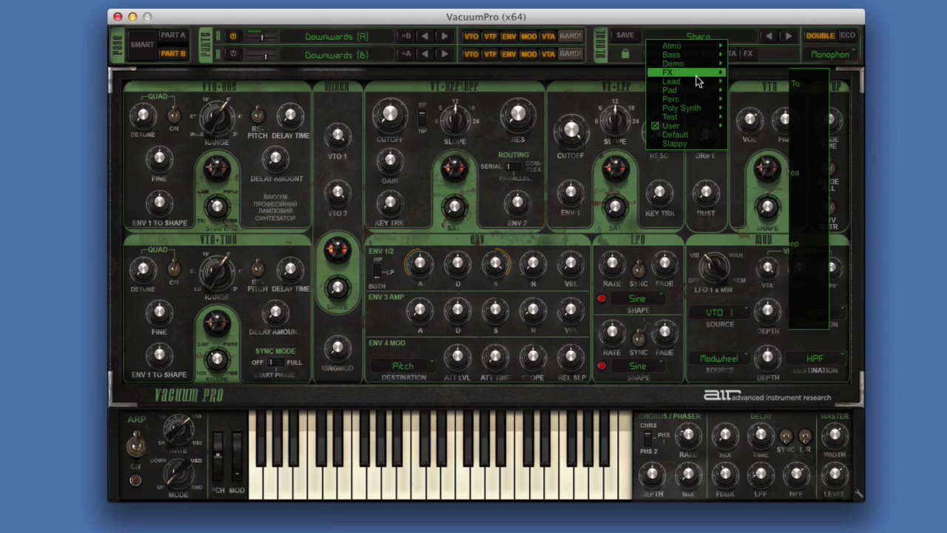
{"action": "mouse_move", "coordinate": [697, 80]}
{"action": "mouse_move", "coordinate": [762, 101]}
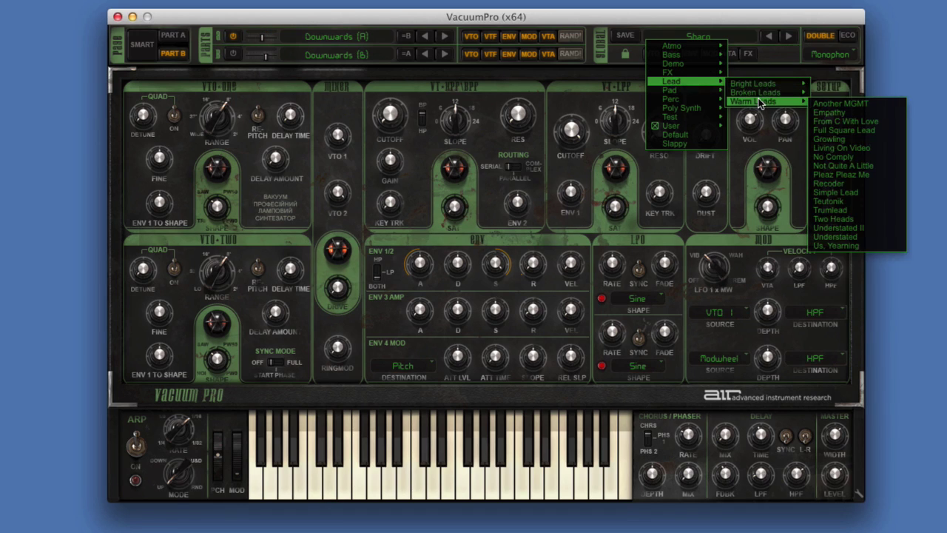
{"action": "left_click", "coordinate": [837, 104]}
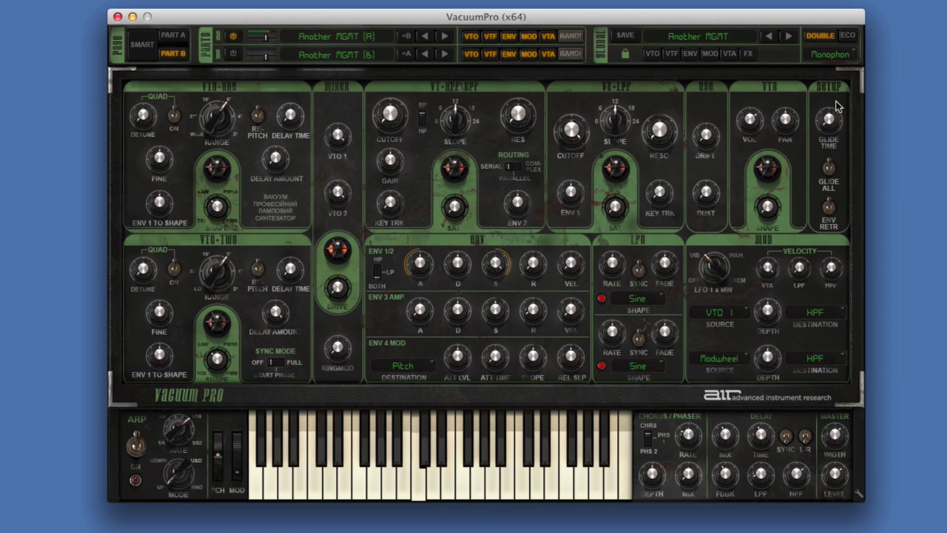
{"action": "left_click", "coordinate": [789, 36]}
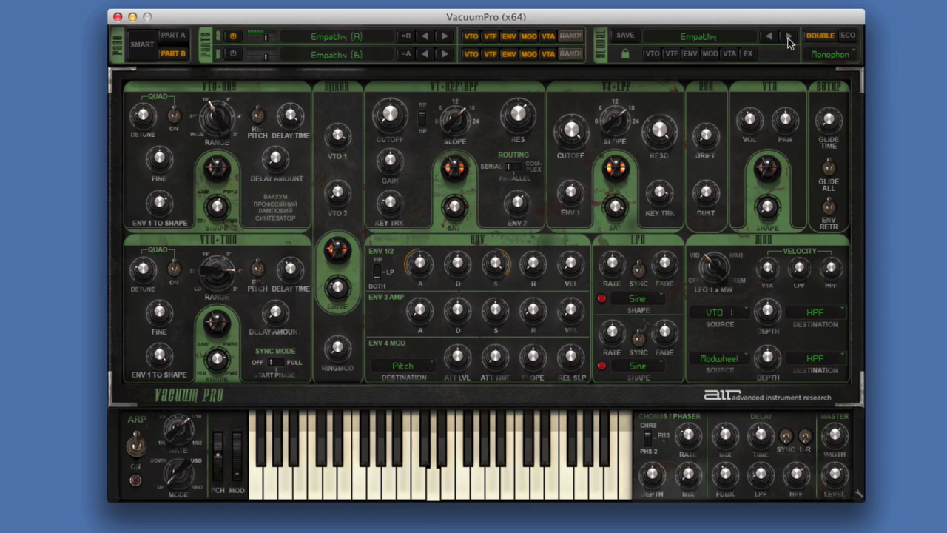
{"action": "left_click", "coordinate": [789, 36]}
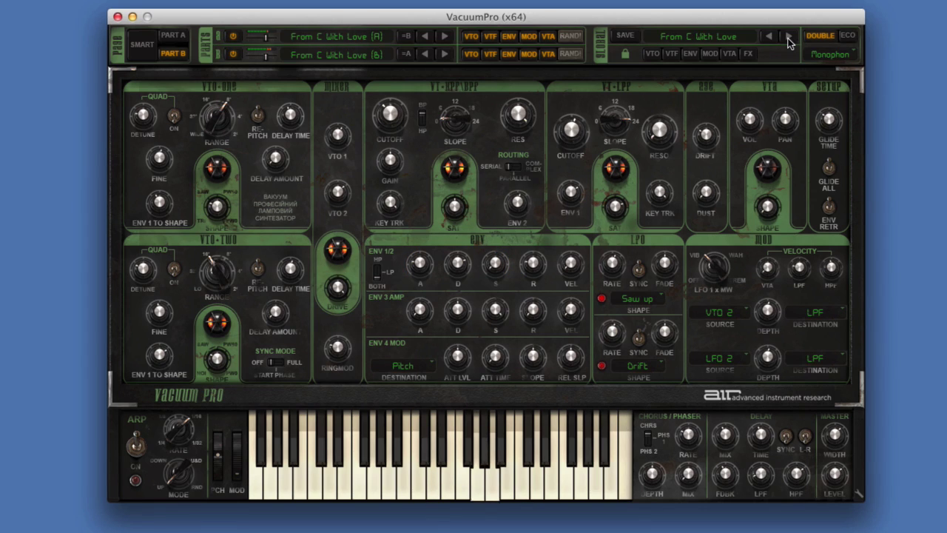
{"action": "left_click", "coordinate": [789, 36]}
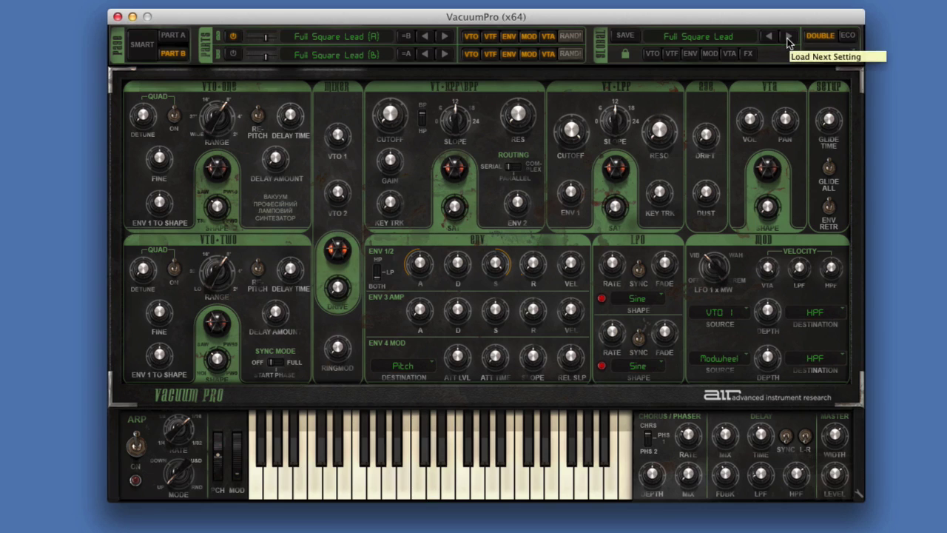
- Lock the effects globally, step through the presets from Growling to No Comply, and go back to Living On Video
{"action": "left_click", "coordinate": [749, 55]}
{"action": "left_click", "coordinate": [788, 37]}
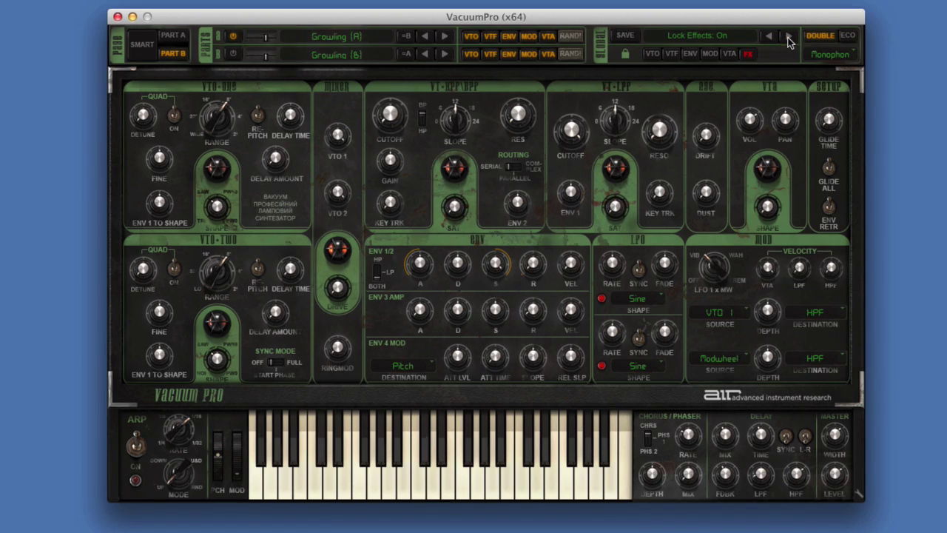
{"action": "left_click", "coordinate": [787, 39]}
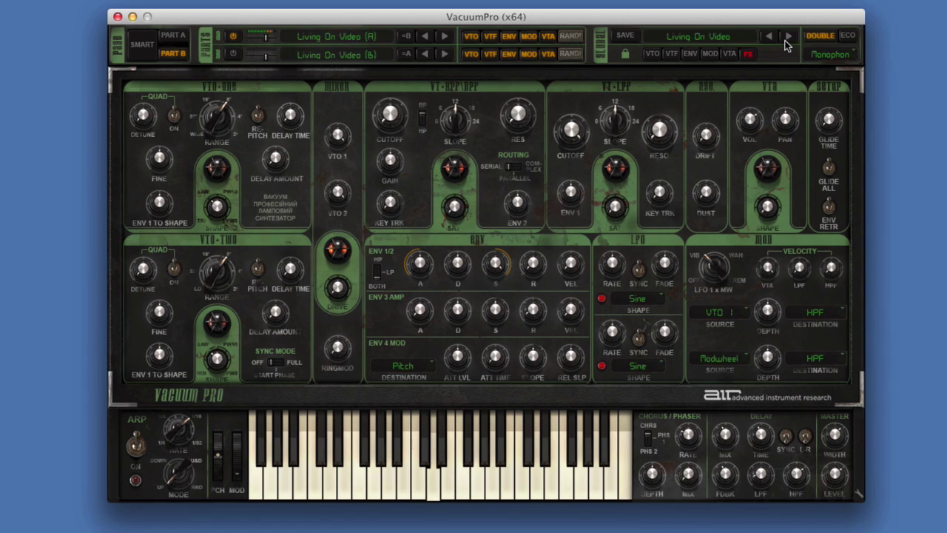
{"action": "left_click", "coordinate": [787, 39]}
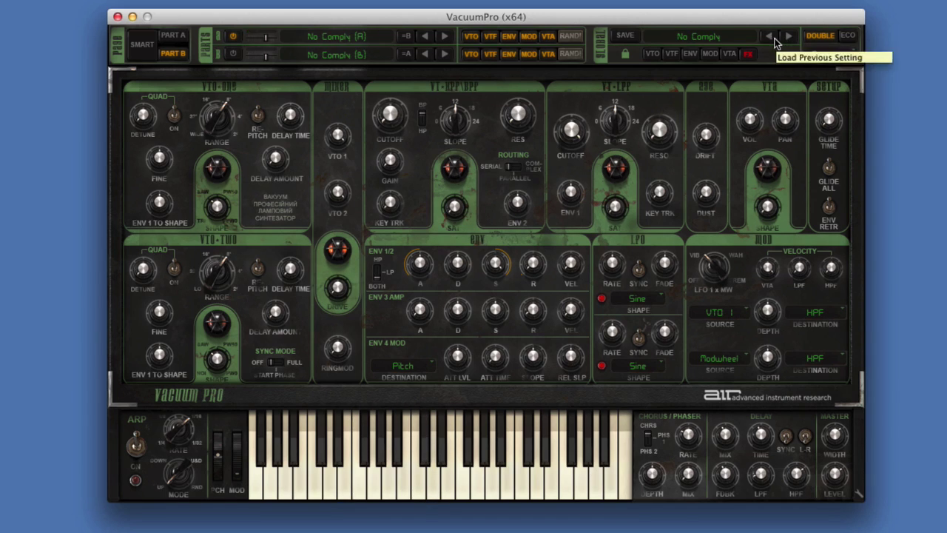
{"action": "left_click", "coordinate": [770, 39]}
- Load All That Tricks from the Bass category, unlock the effects, and advance two presets to Basic PWM
{"action": "left_click", "coordinate": [742, 40]}
{"action": "mouse_move", "coordinate": [710, 55]}
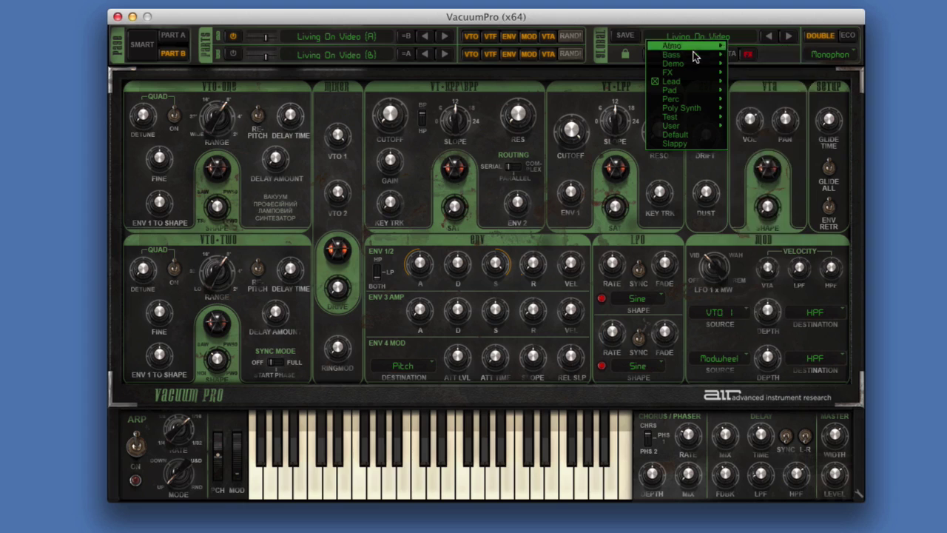
{"action": "left_click", "coordinate": [765, 57]}
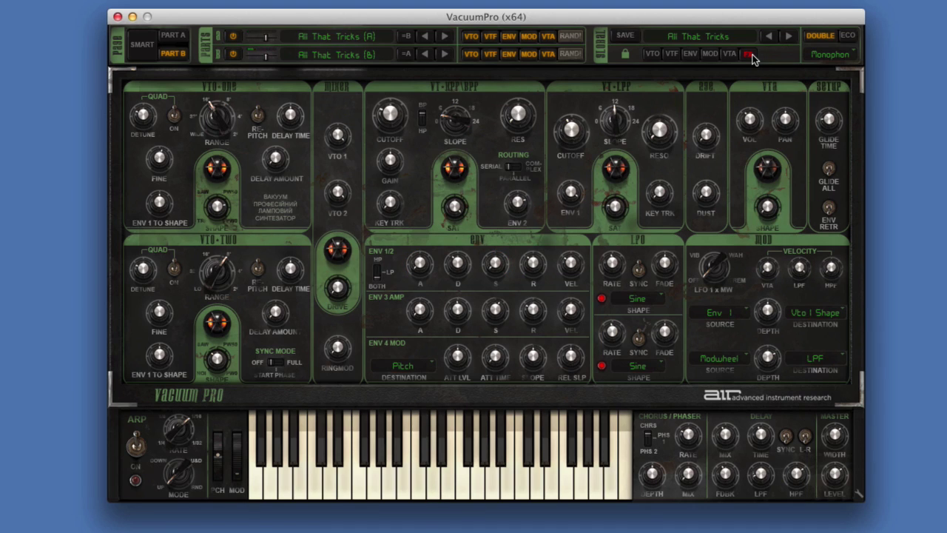
{"action": "left_click", "coordinate": [750, 56]}
{"action": "left_click", "coordinate": [788, 38]}
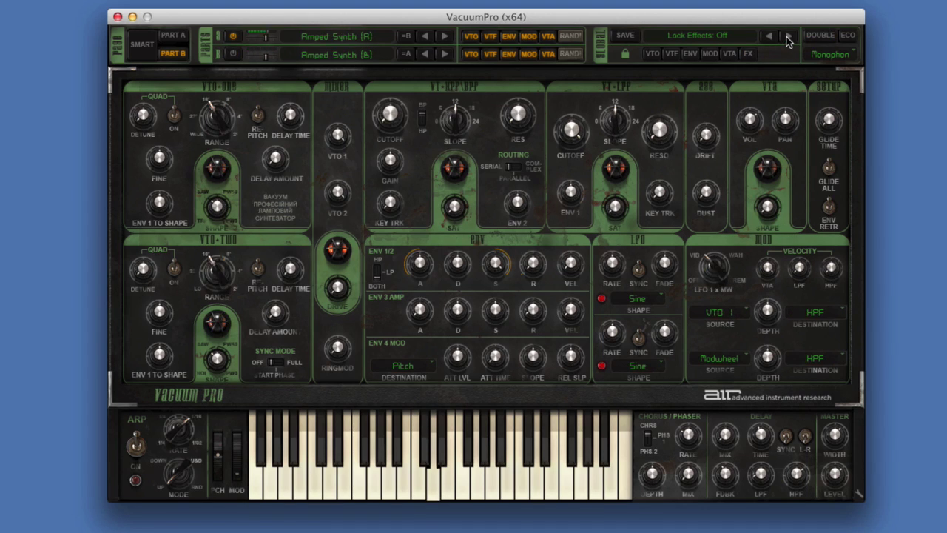
{"action": "left_click", "coordinate": [787, 39]}
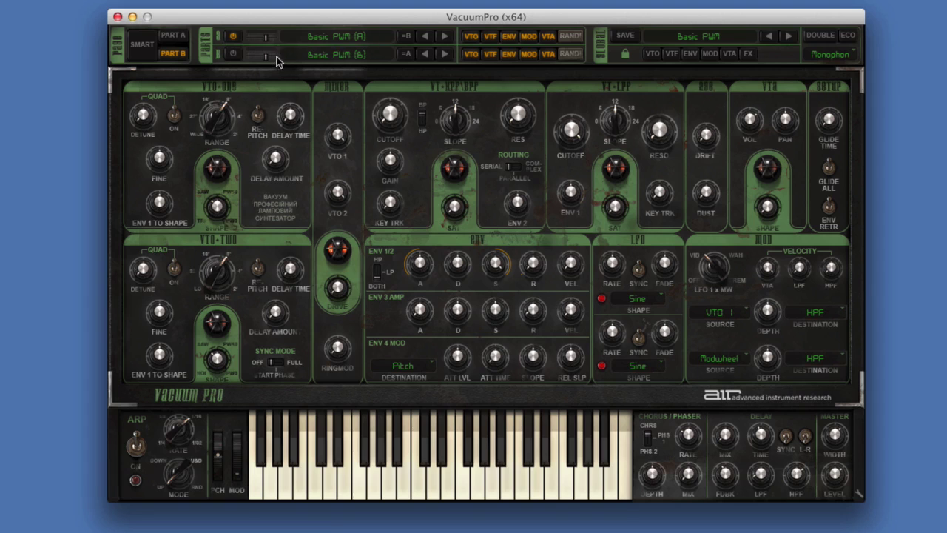
- Load All That Tricks (A) into Part B, layer it with Part A's Basic PWM, and slightly raise the Chorus/Phaser mix
{"action": "left_click", "coordinate": [234, 55]}
{"action": "left_click", "coordinate": [234, 37]}
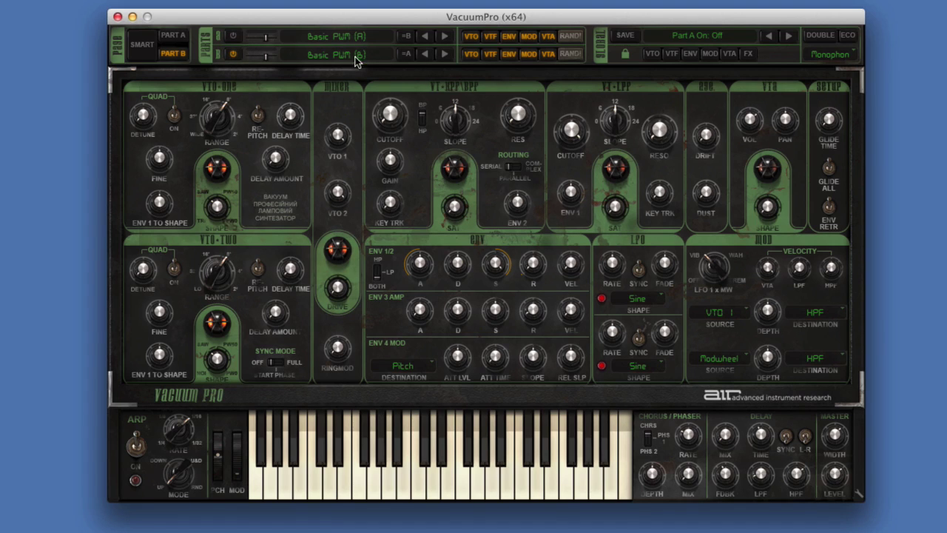
{"action": "left_click", "coordinate": [357, 59]}
{"action": "mouse_move", "coordinate": [356, 65]}
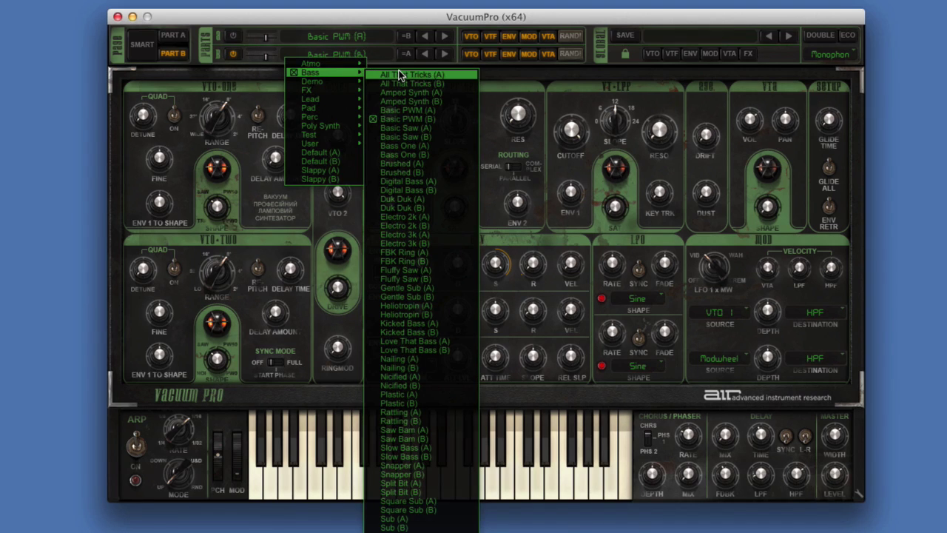
{"action": "left_click", "coordinate": [397, 74]}
{"action": "left_click", "coordinate": [233, 36]}
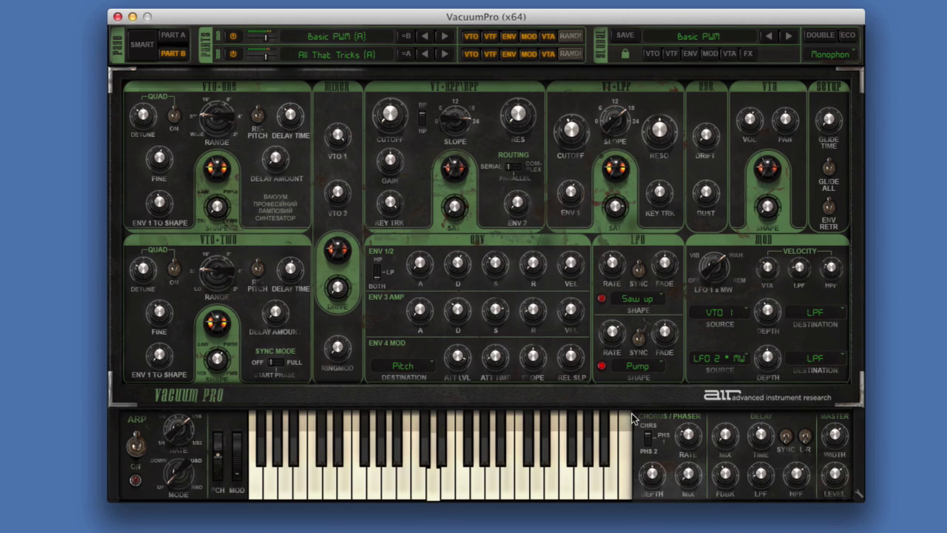
{"action": "mouse_move", "coordinate": [692, 475]}
{"action": "left_mouse_down"}
{"action": "mouse_move", "coordinate": [692, 430]}
{"action": "mouse_move", "coordinate": [690, 474]}
{"action": "mouse_move", "coordinate": [654, 447]}
{"action": "mouse_move", "coordinate": [654, 466]}
{"action": "mouse_move", "coordinate": [685, 471]}
{"action": "left_mouse_up"}
- Load After The War from the Pad category and step forward through the pad presets to Complex
{"action": "left_click", "coordinate": [705, 39]}
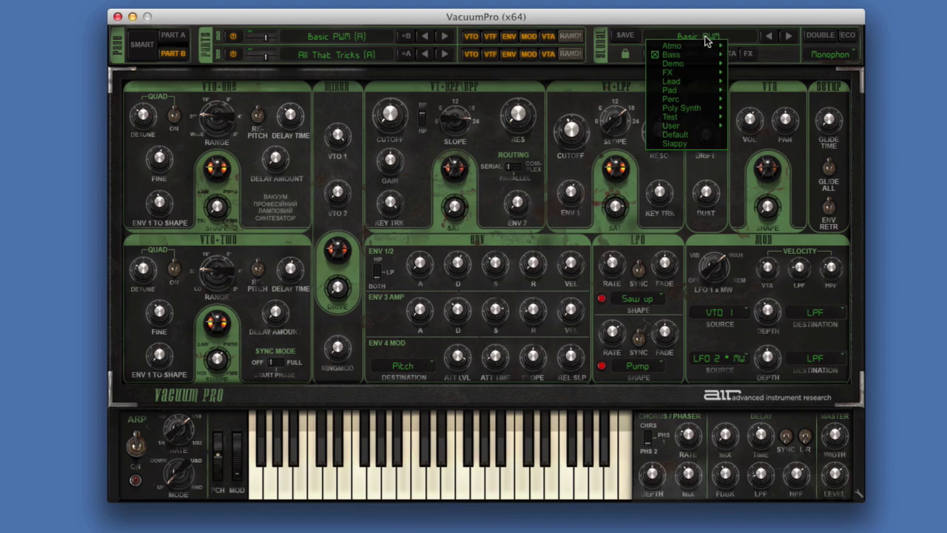
{"action": "left_click", "coordinate": [728, 93]}
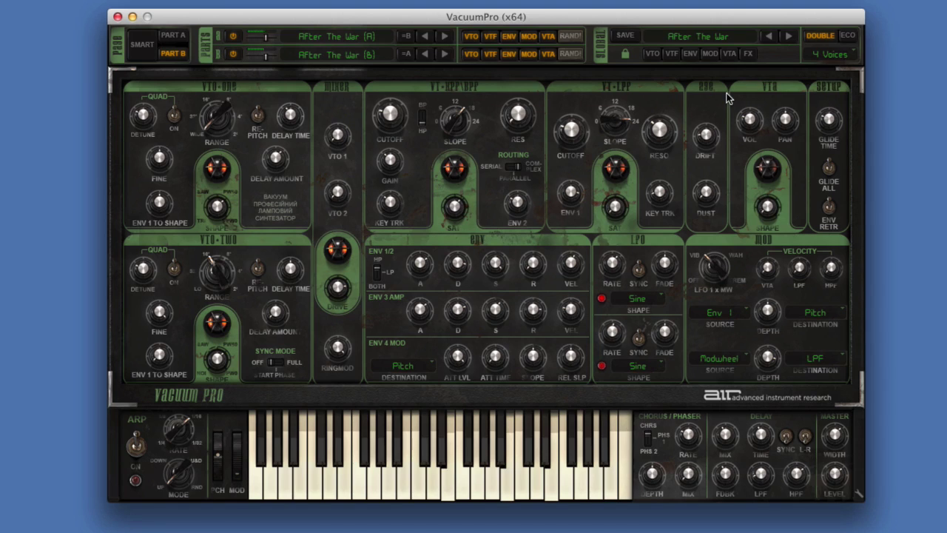
{"action": "left_click", "coordinate": [788, 37]}
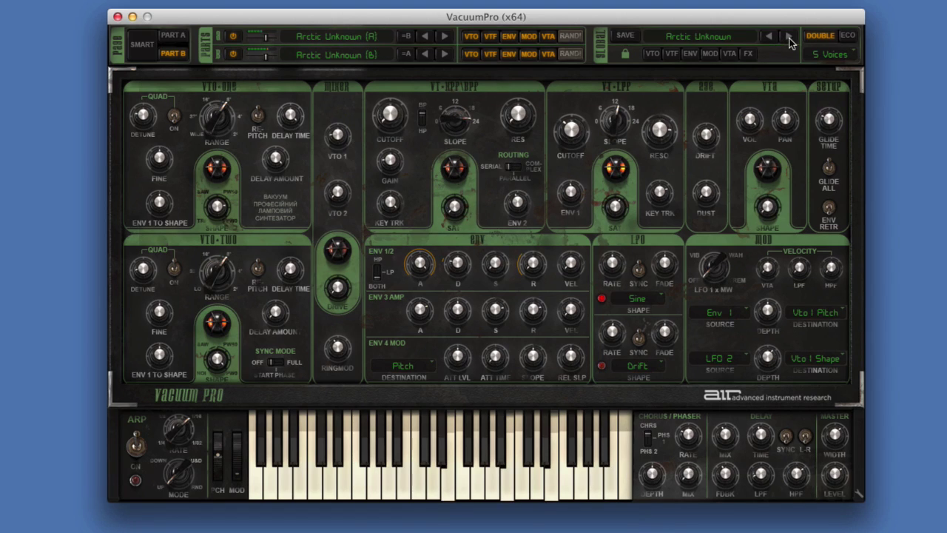
{"action": "left_click", "coordinate": [789, 37]}
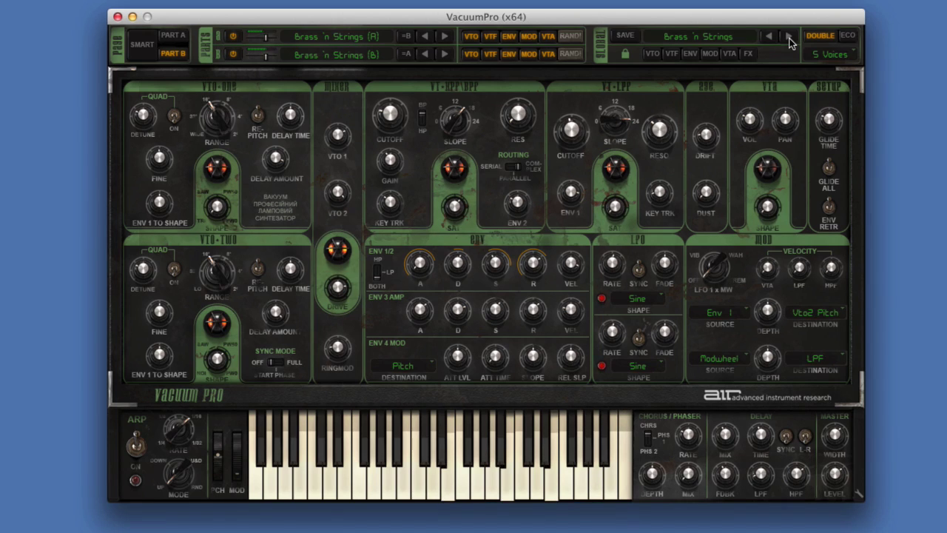
{"action": "left_click", "coordinate": [788, 37]}
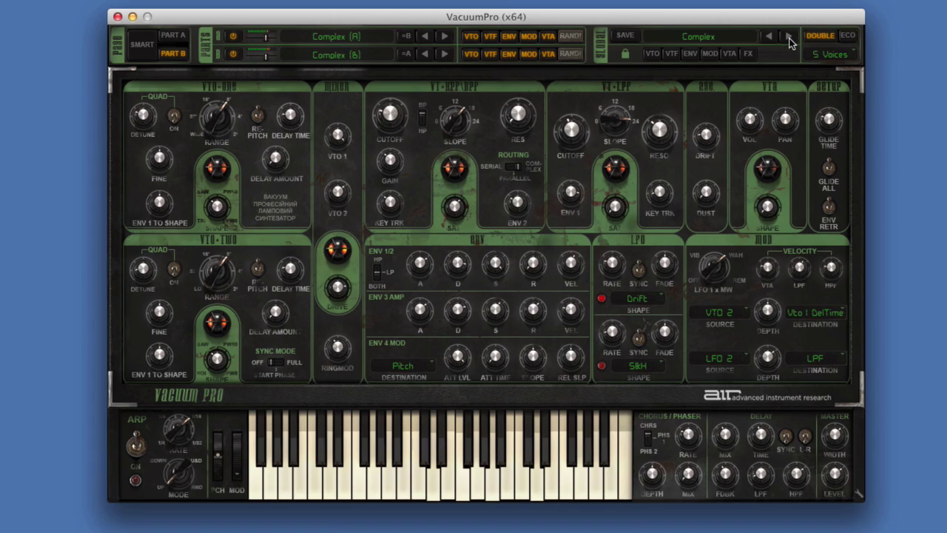
- On the Smart page, lower Complexity and Tone, set Emphasis to -38%, raise Fatness, and return to Part B
{"action": "left_click", "coordinate": [143, 41]}
{"action": "left_click_drag", "start_coordinate": [179, 327], "coordinate": [170, 347]}
{"action": "mouse_move", "coordinate": [258, 321]}
{"action": "left_mouse_down"}
{"action": "mouse_move", "coordinate": [249, 349]}
{"action": "mouse_move", "coordinate": [251, 320]}
{"action": "mouse_move", "coordinate": [248, 335]}
{"action": "left_mouse_up"}
{"action": "left_click_drag", "start_coordinate": [345, 320], "coordinate": [338, 360]}
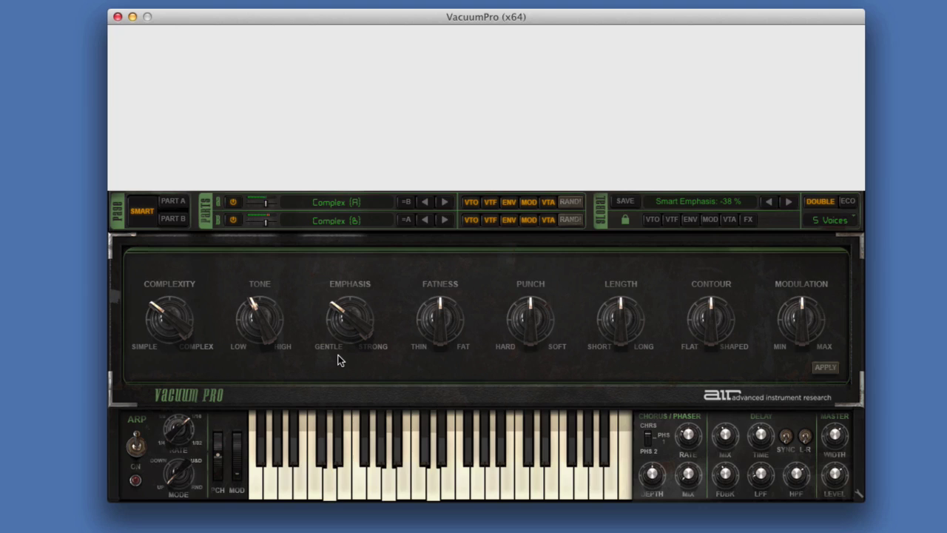
{"action": "left_click_drag", "start_coordinate": [436, 338], "coordinate": [437, 314]}
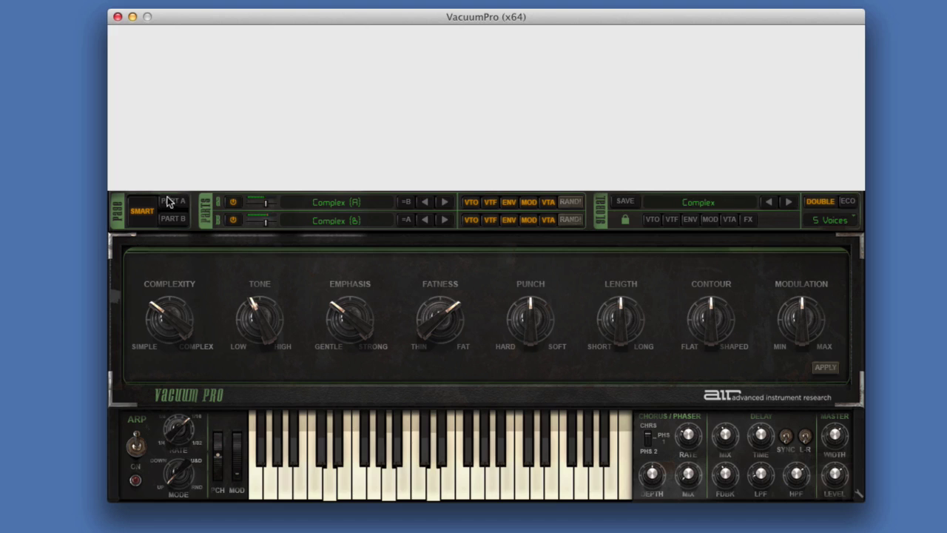
{"action": "left_click", "coordinate": [161, 218]}
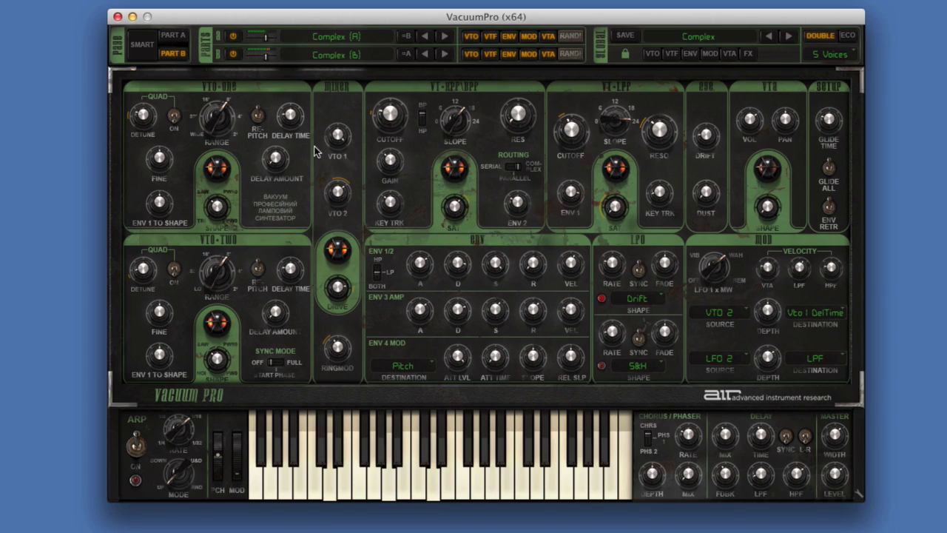
- Set Part B's VTO 1 Quad Detune to 38% and raise VTO 2's Quad Detune as well
{"action": "left_click_drag", "start_coordinate": [147, 118], "coordinate": [151, 74]}
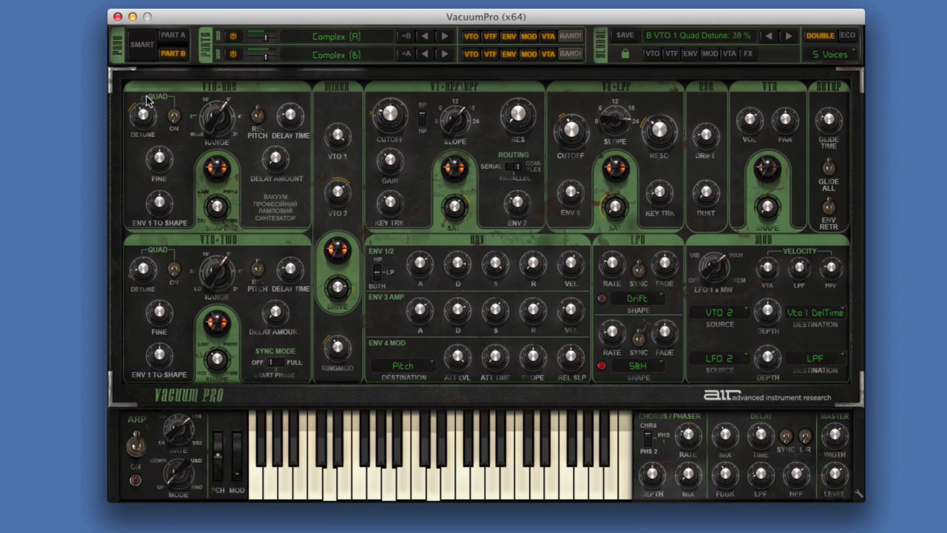
{"action": "left_click_drag", "start_coordinate": [148, 261], "coordinate": [145, 226]}
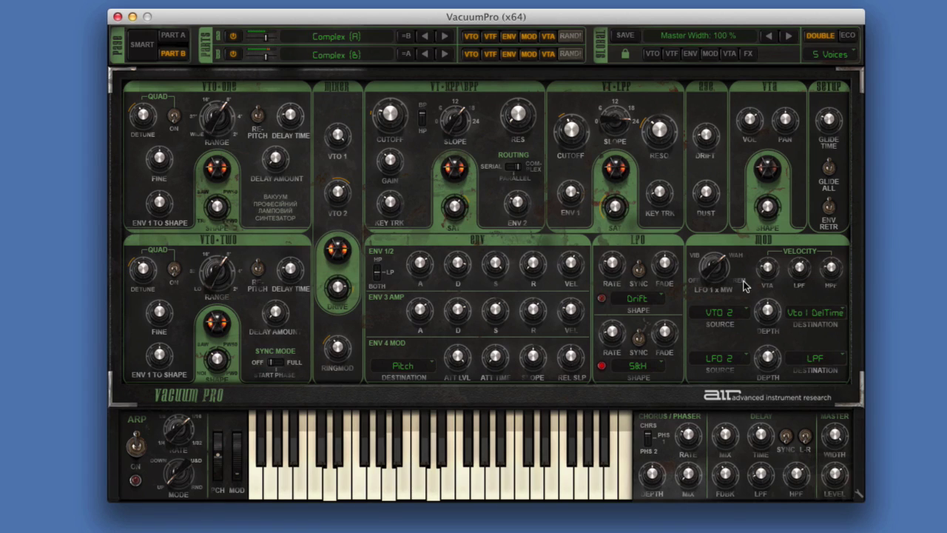
- On the Smart page, raise Fatness further, set Punch to +35%, lower Complexity more, and set Tone to -18%
{"action": "left_click", "coordinate": [148, 49]}
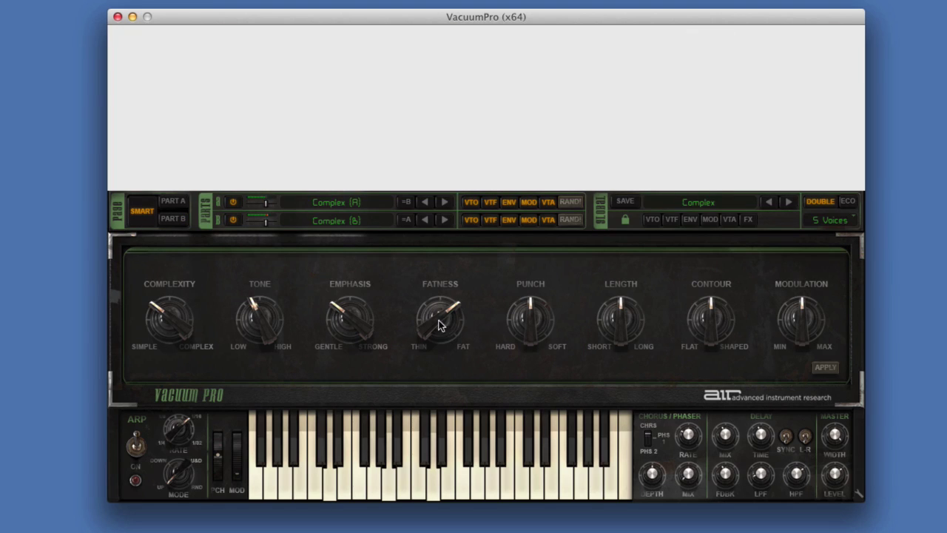
{"action": "left_click_drag", "start_coordinate": [438, 326], "coordinate": [441, 303]}
{"action": "left_click_drag", "start_coordinate": [540, 314], "coordinate": [537, 287]}
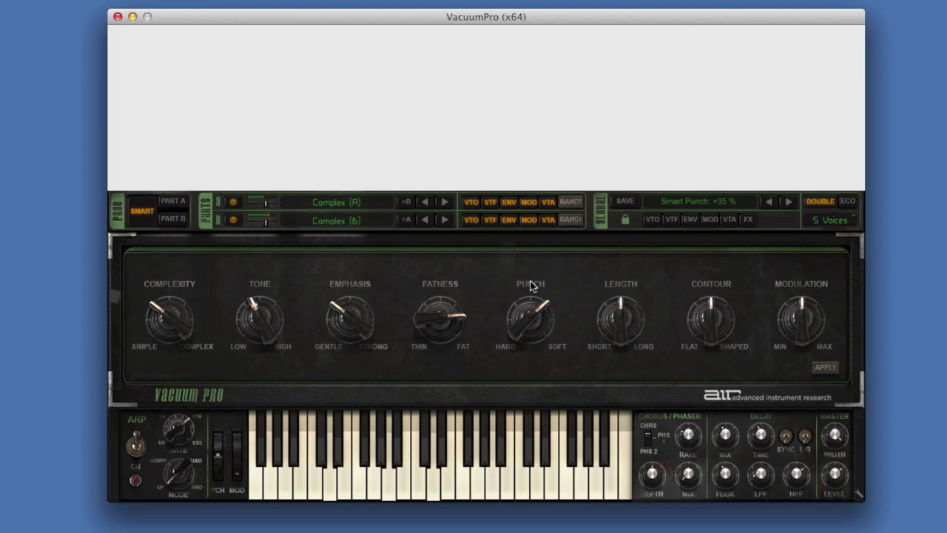
{"action": "left_click_drag", "start_coordinate": [170, 316], "coordinate": [167, 330]}
{"action": "mouse_move", "coordinate": [249, 318]}
{"action": "left_mouse_down"}
{"action": "mouse_move", "coordinate": [243, 333]}
{"action": "mouse_move", "coordinate": [247, 262]}
{"action": "mouse_move", "coordinate": [244, 318]}
{"action": "left_mouse_up"}
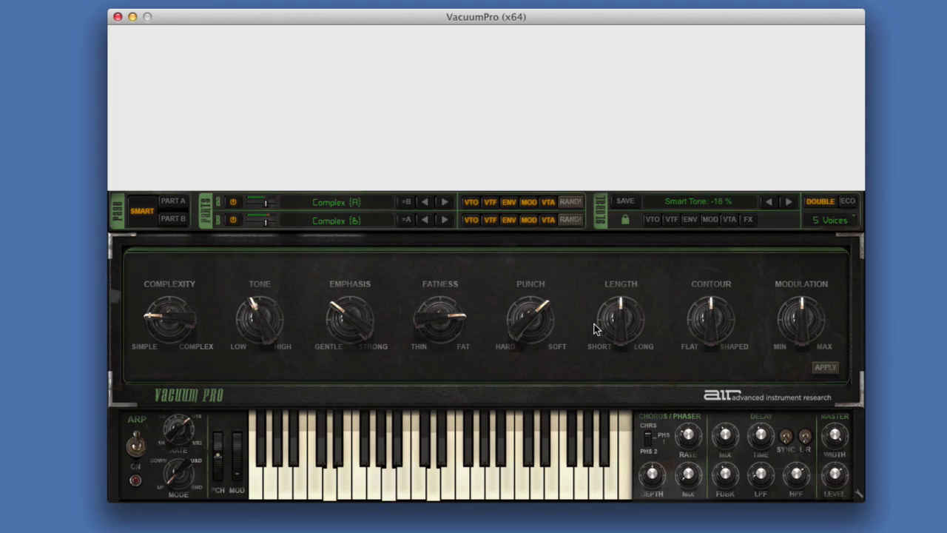
- Apply the Smart adjustments to the patch and view the controls of Part B and Part A
{"action": "left_click", "coordinate": [817, 369]}
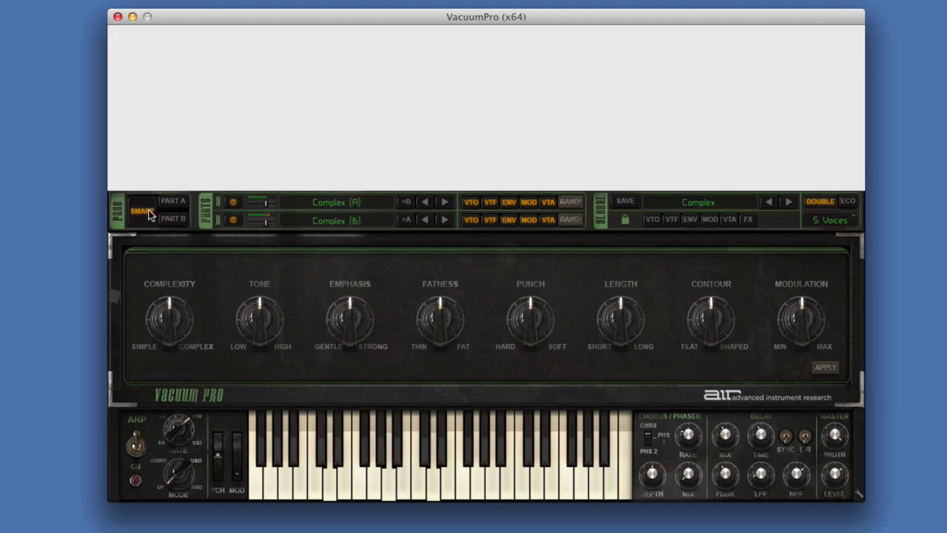
{"action": "left_click", "coordinate": [173, 218]}
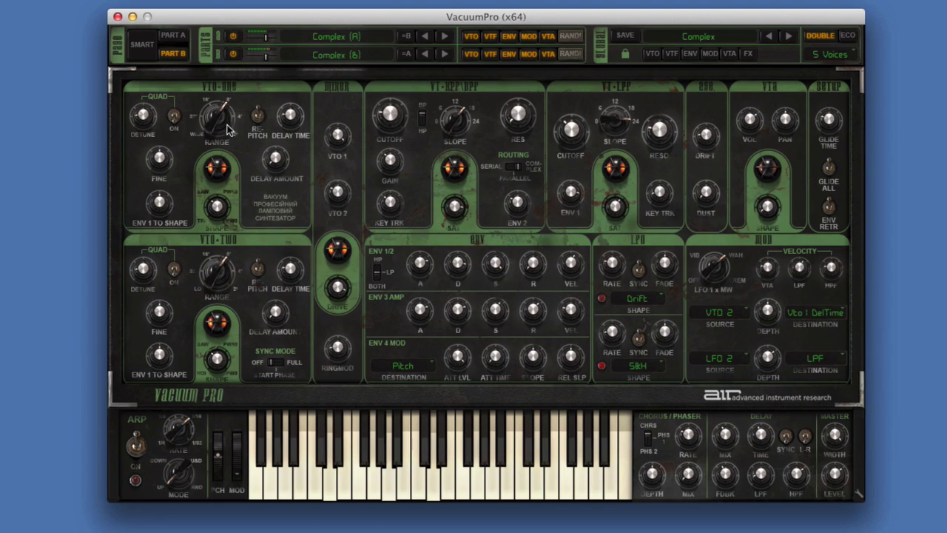
{"action": "left_click", "coordinate": [178, 35]}
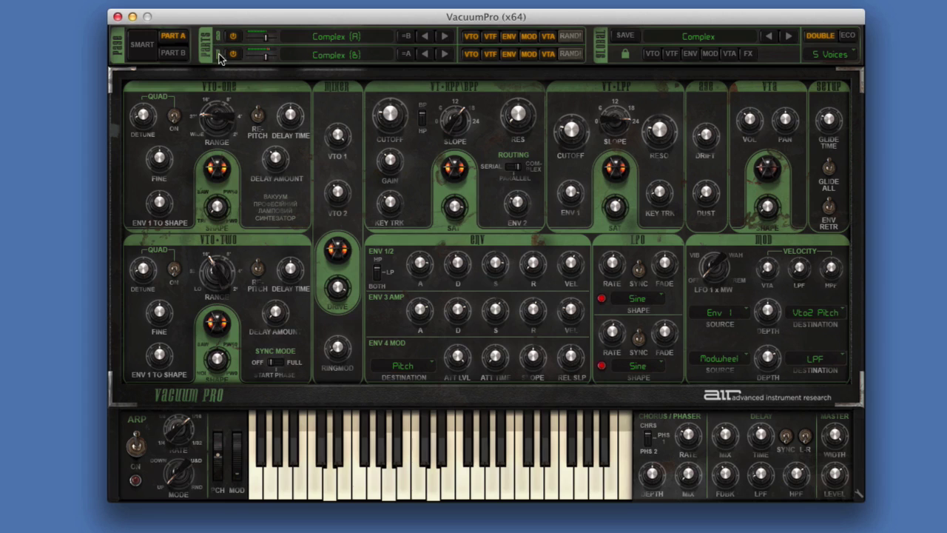